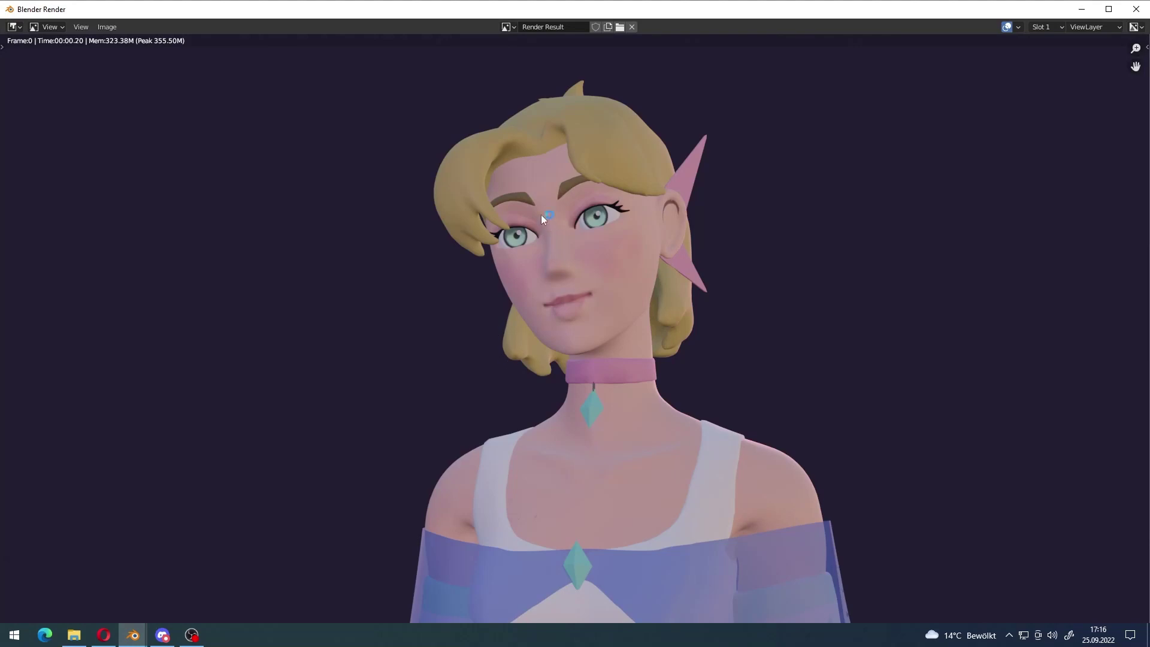
Step: Close the previous render window and return to the Layout workspace
click(1136, 9)
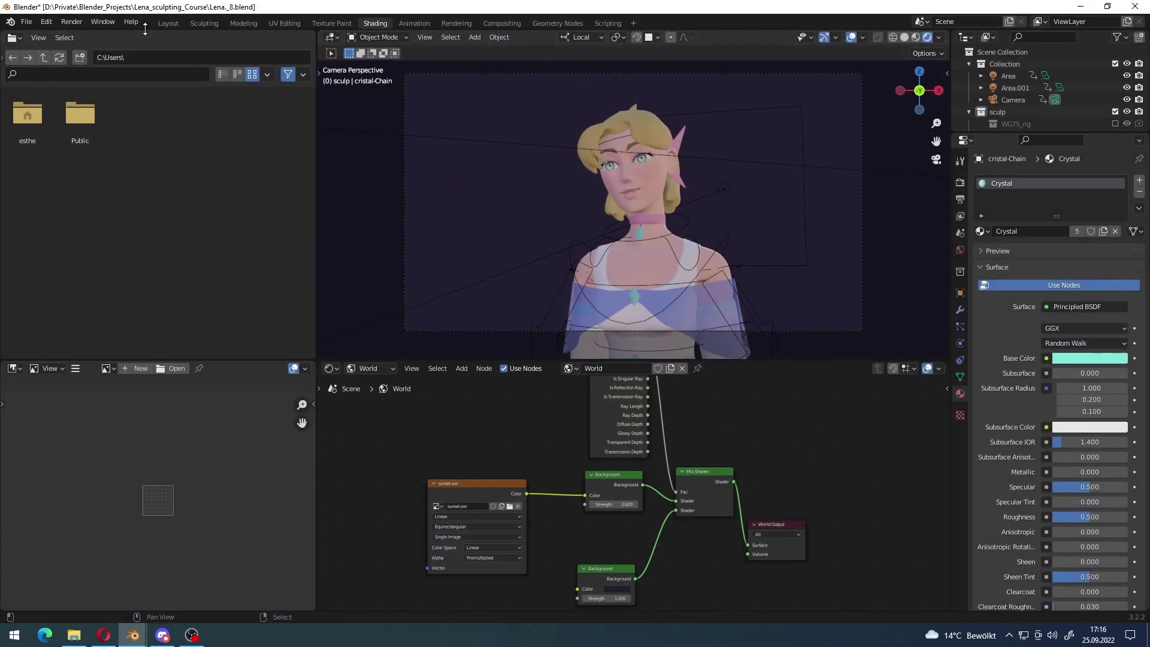
click(167, 24)
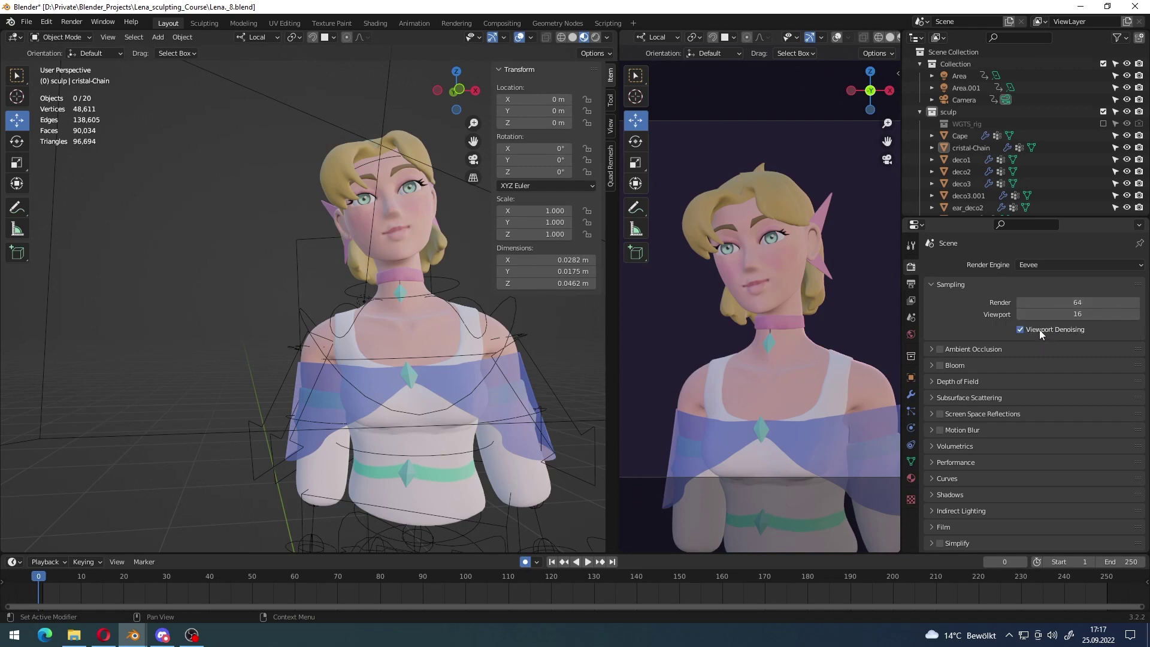
Step: Enable Bloom, lower its Threshold from 0.749 to 0.086, and render to check the glow
click(1040, 329)
click(934, 365)
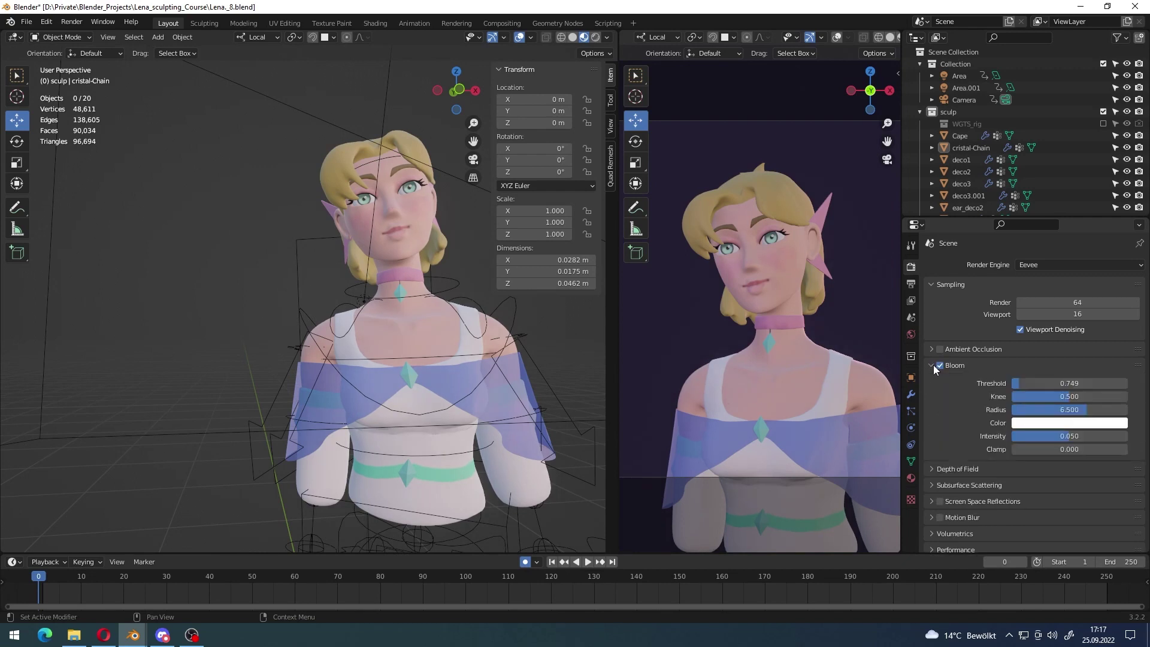
click(1021, 384)
drag(1021, 384, 982, 384)
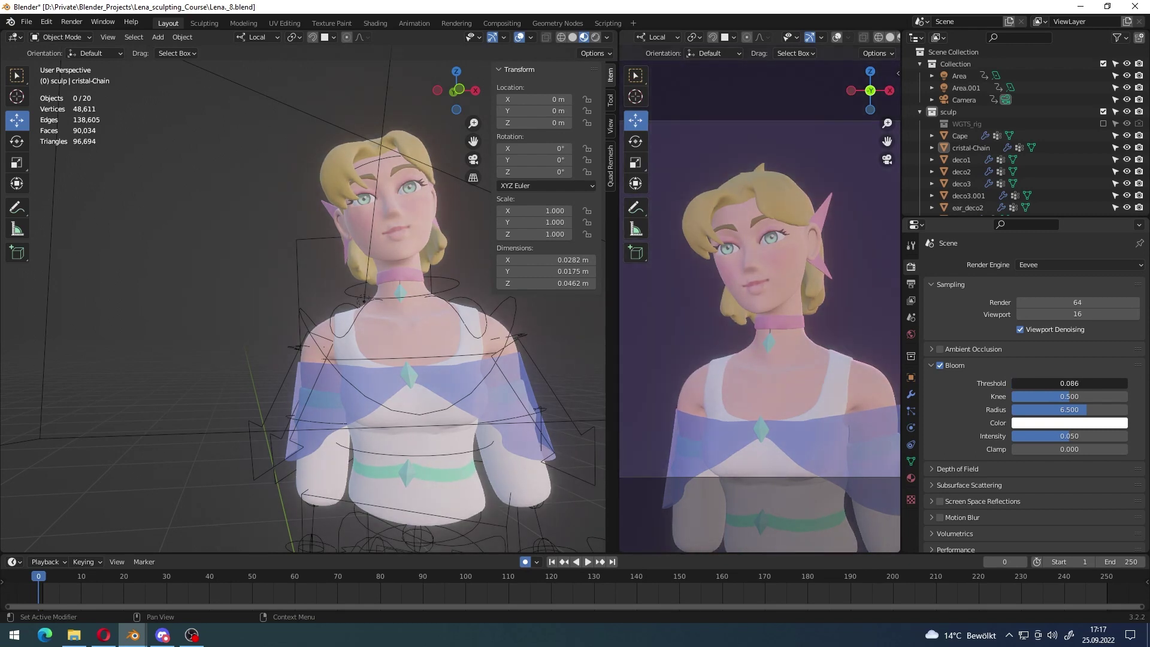
drag(1022, 384, 1022, 384)
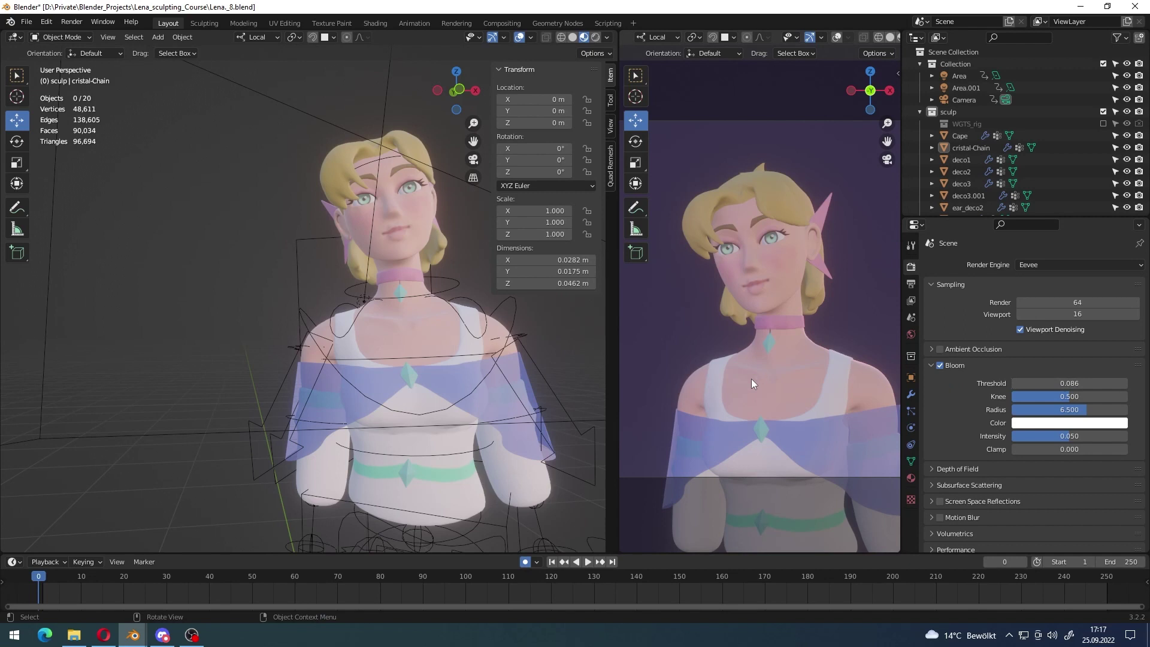
key(F12)
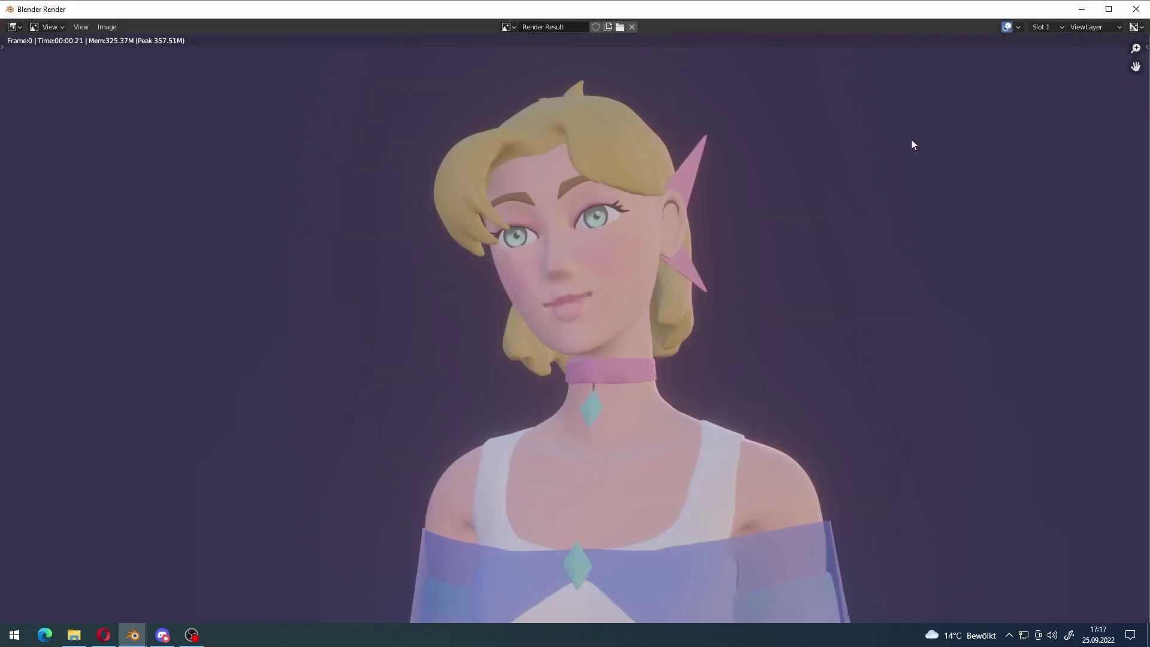
Step: Switch to render Slot 2, raise Bloom Threshold to 0.647, and re-render
click(1063, 30)
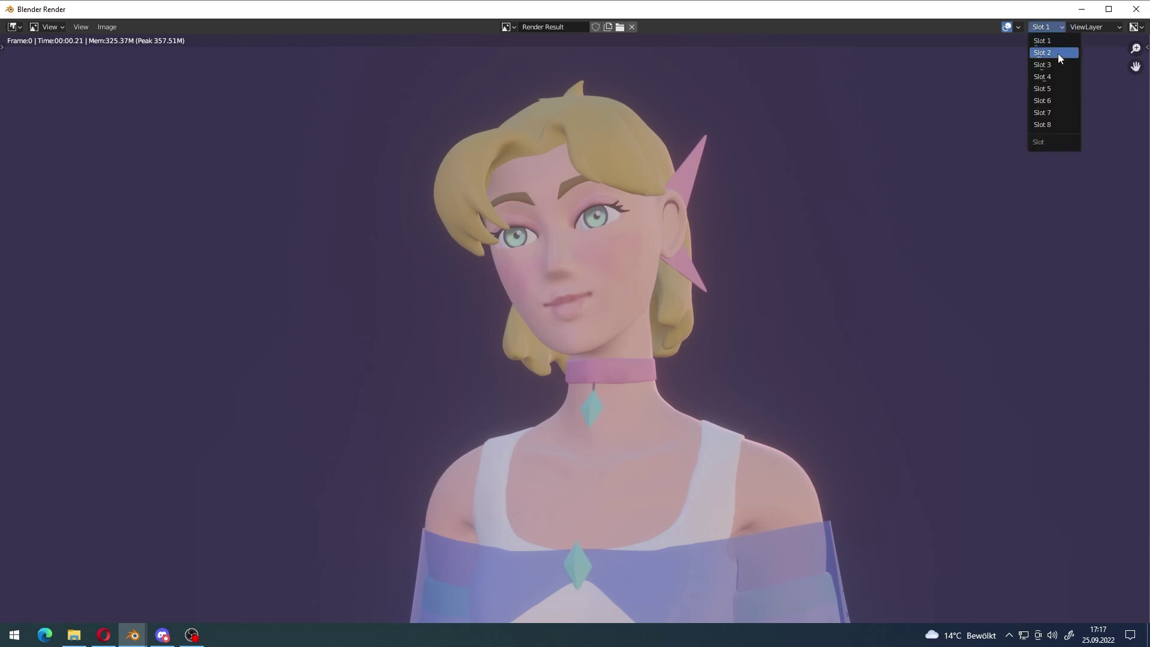
click(1058, 52)
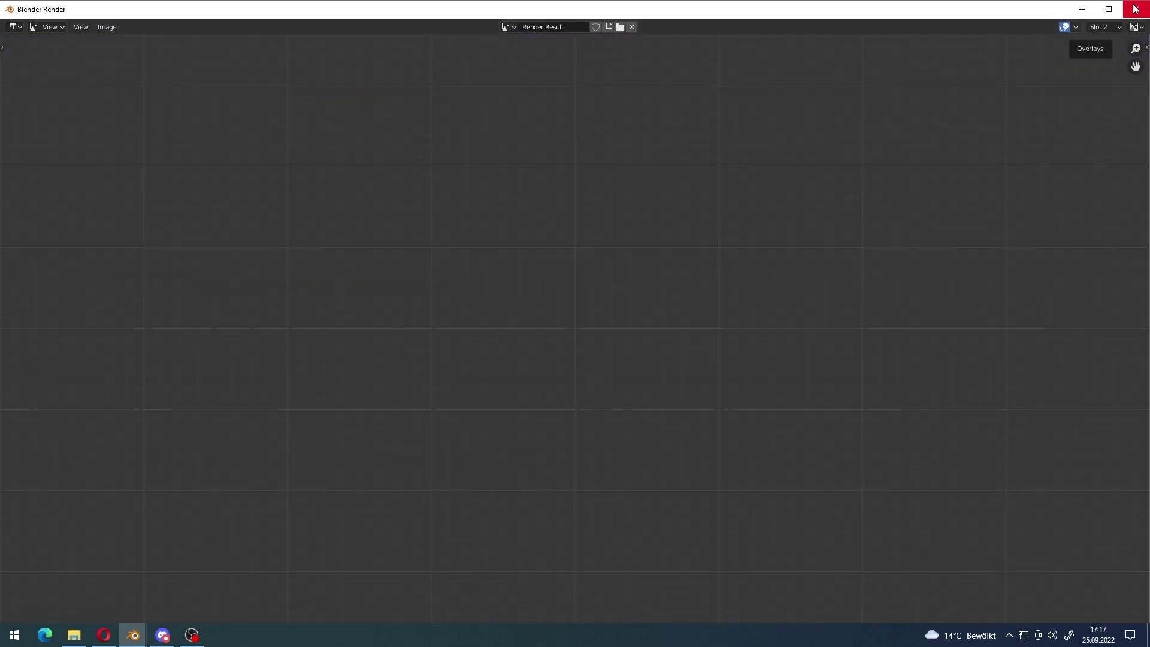
click(1072, 13)
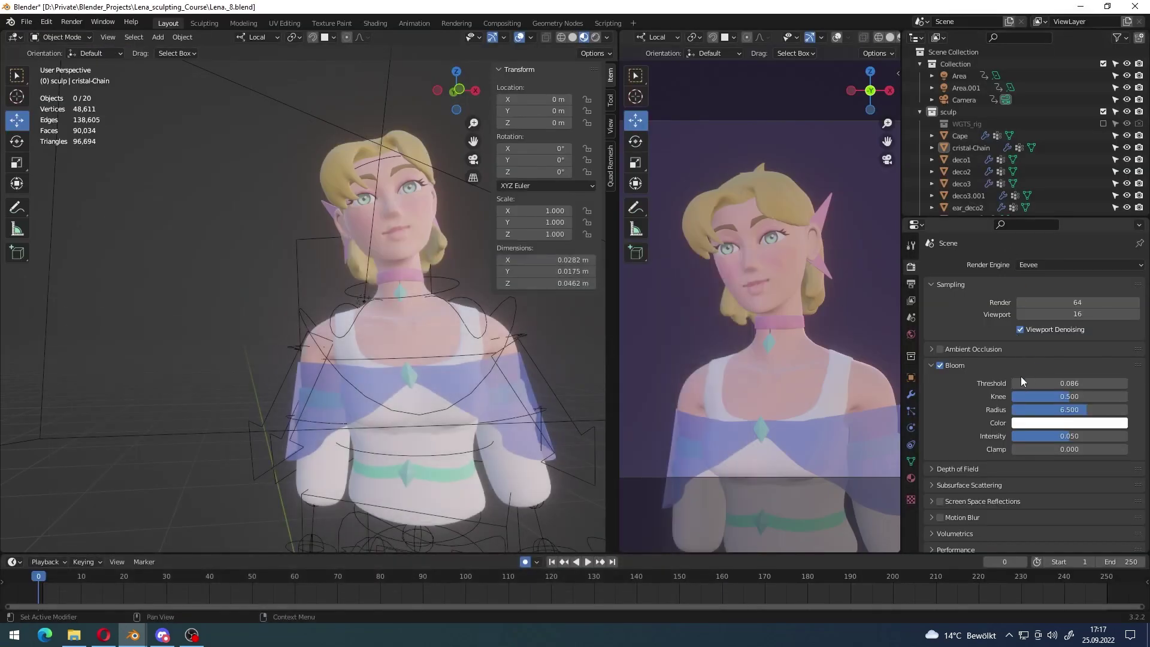
drag(1013, 382, 1057, 383)
key(F12)
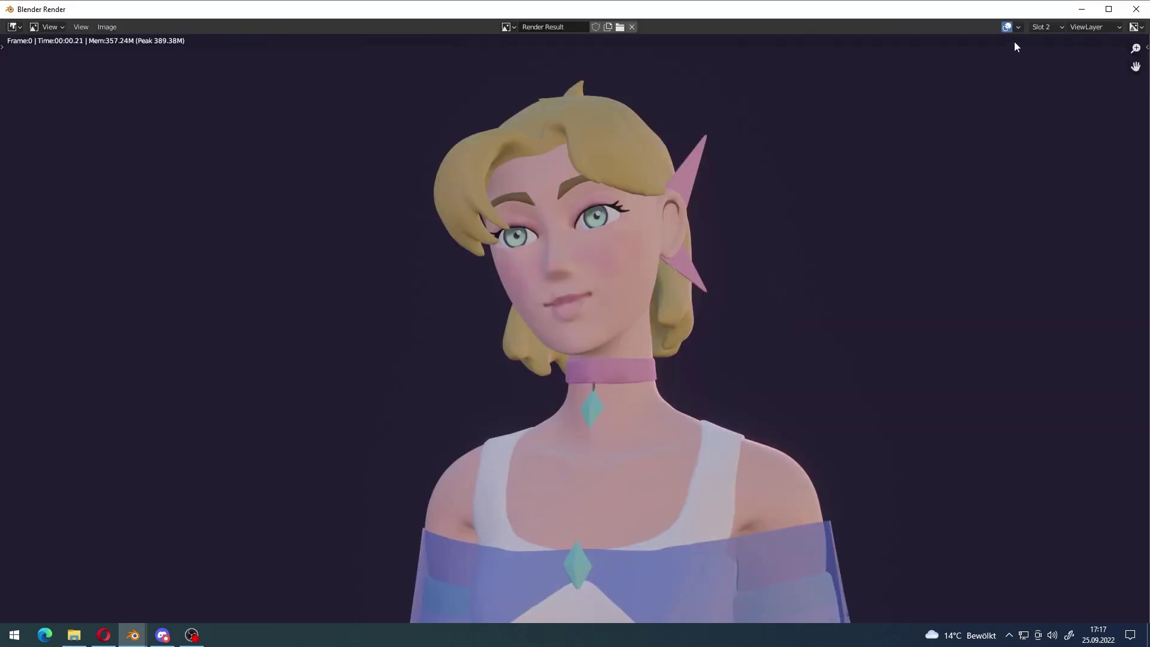
Step: Compare the strong-bloom Slot 1 render against the darker Slot 2 render
click(1052, 30)
click(1047, 42)
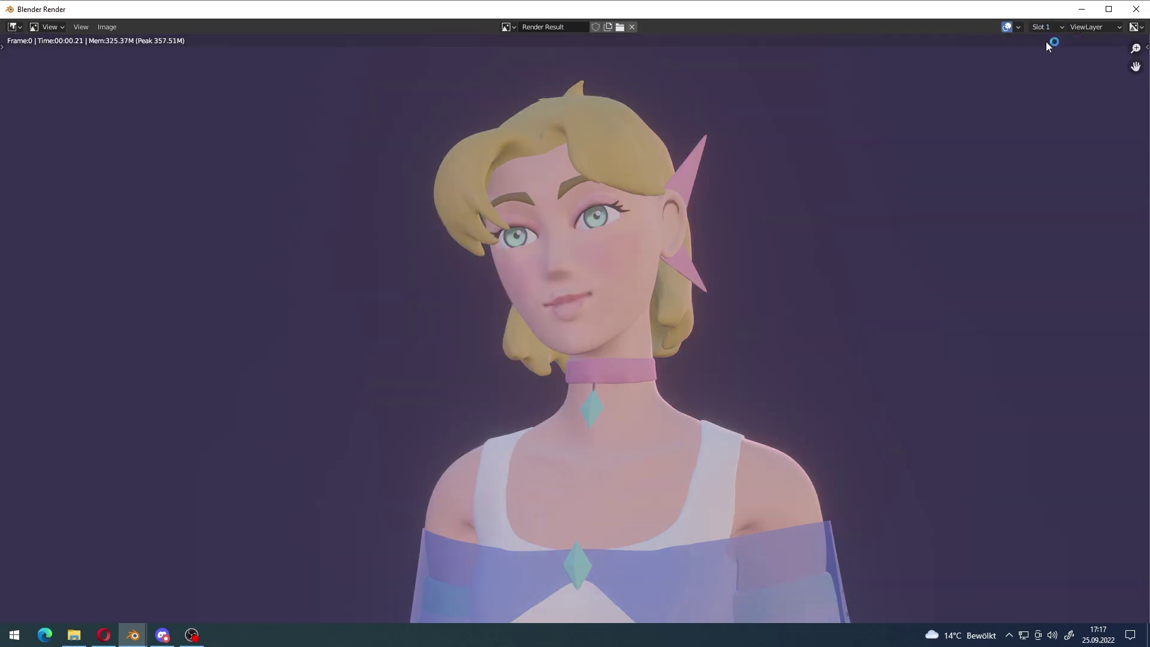
click(1046, 30)
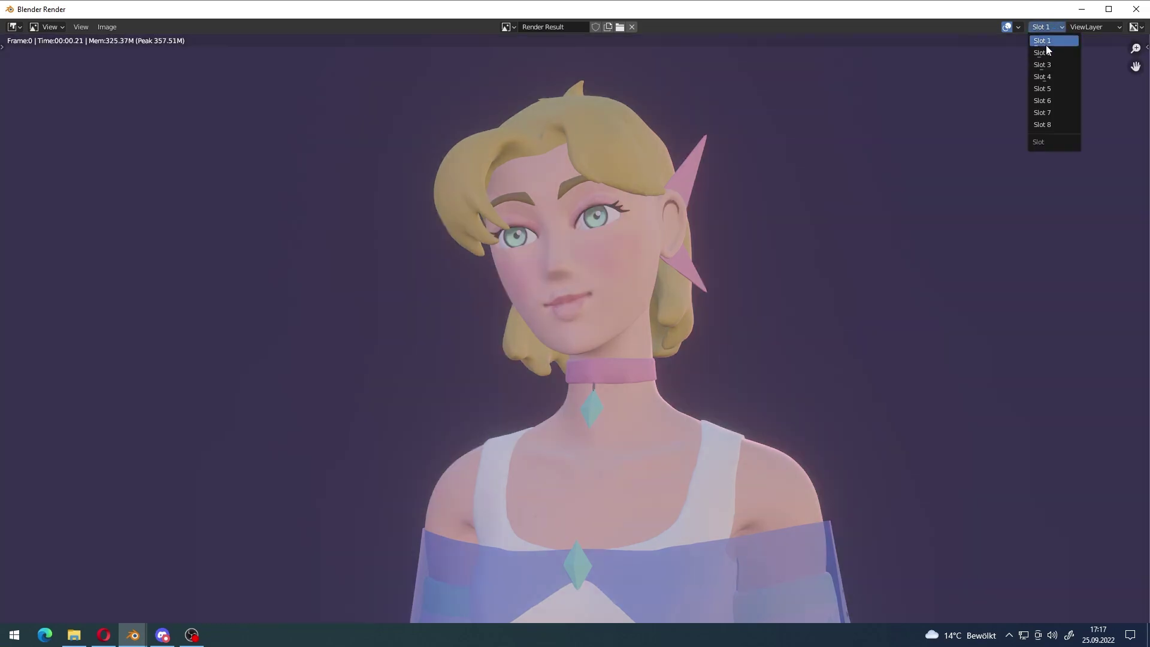
click(1047, 54)
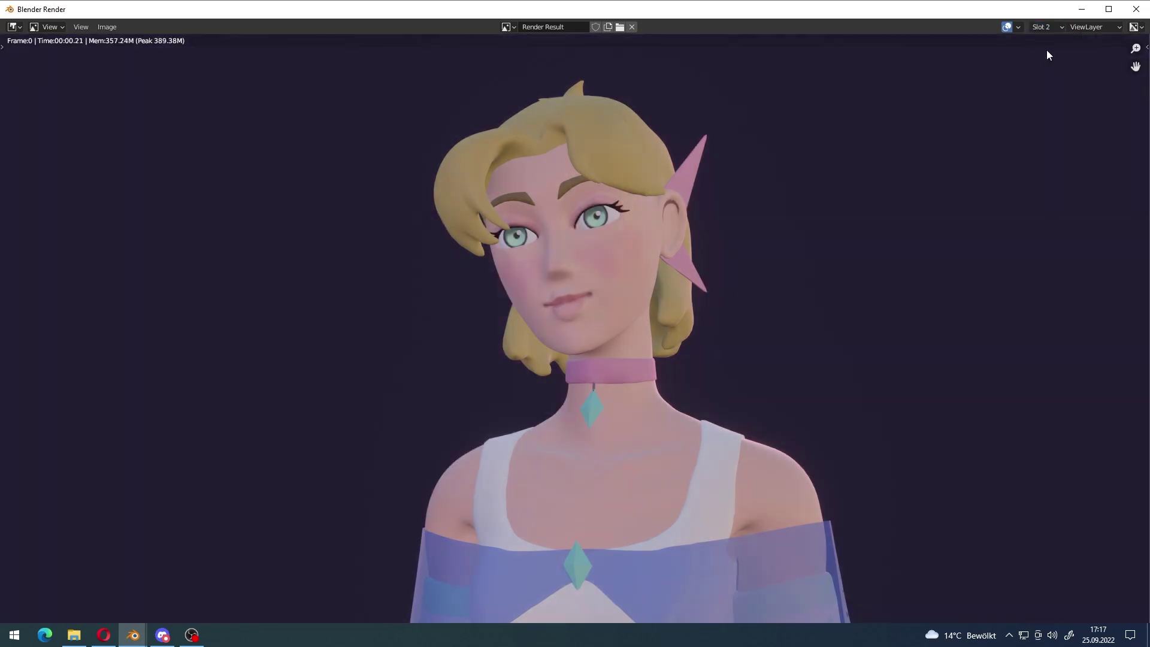
click(1050, 30)
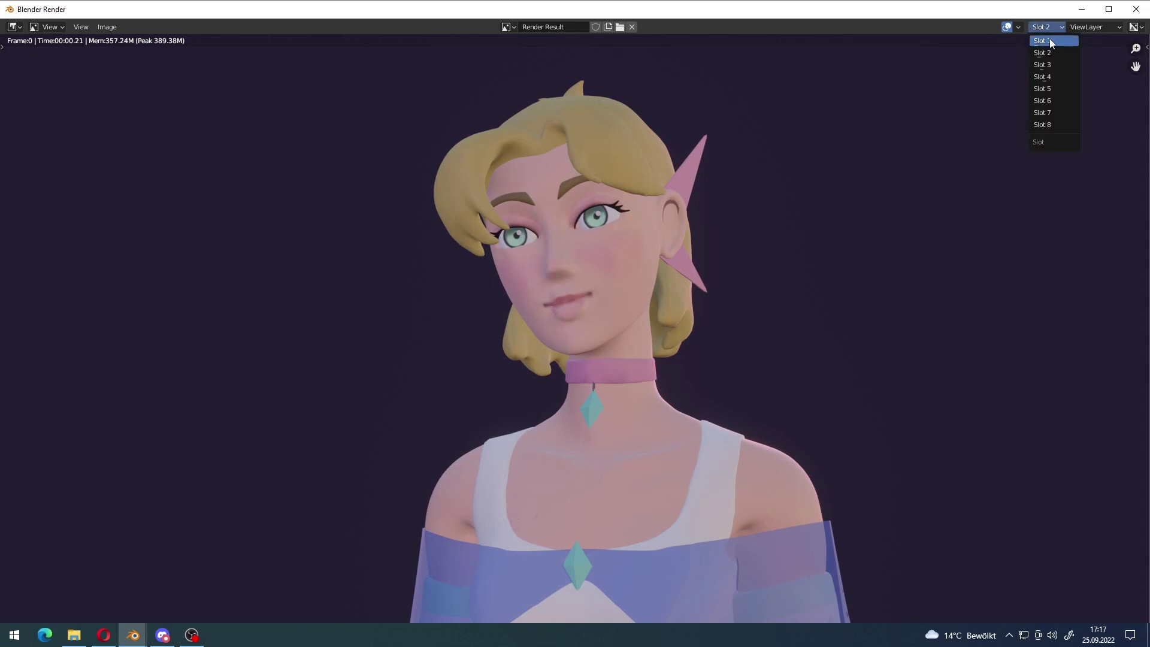
click(1049, 40)
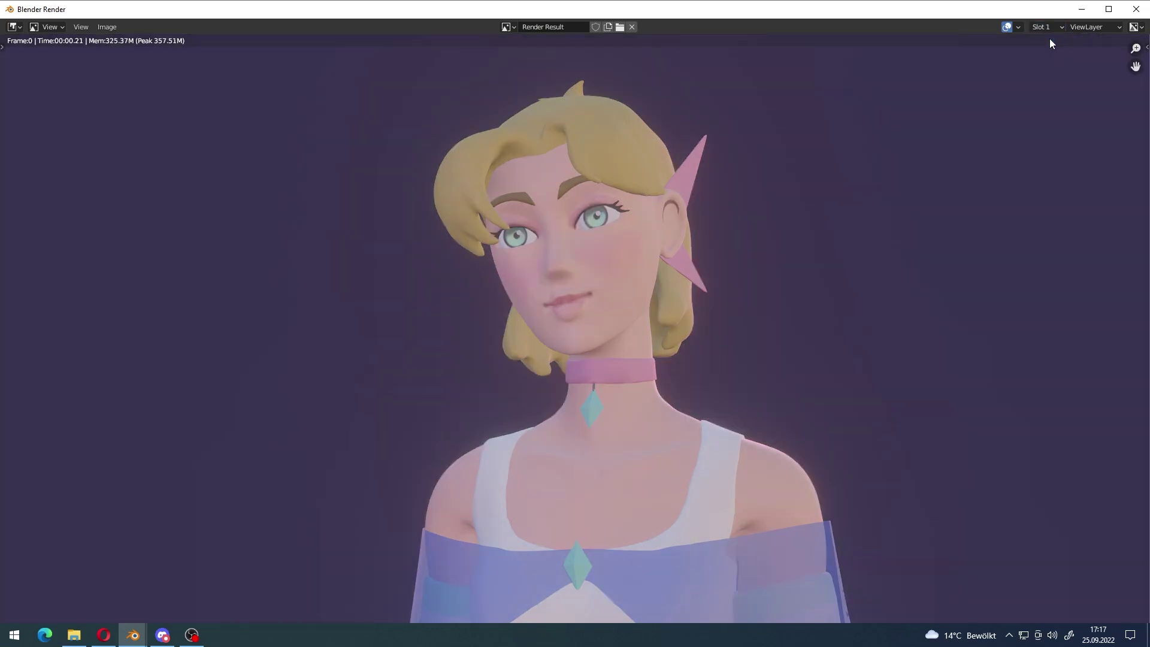
Step: Select the scene camera and enable its depth of field, reducing the focus distance
key(Escape)
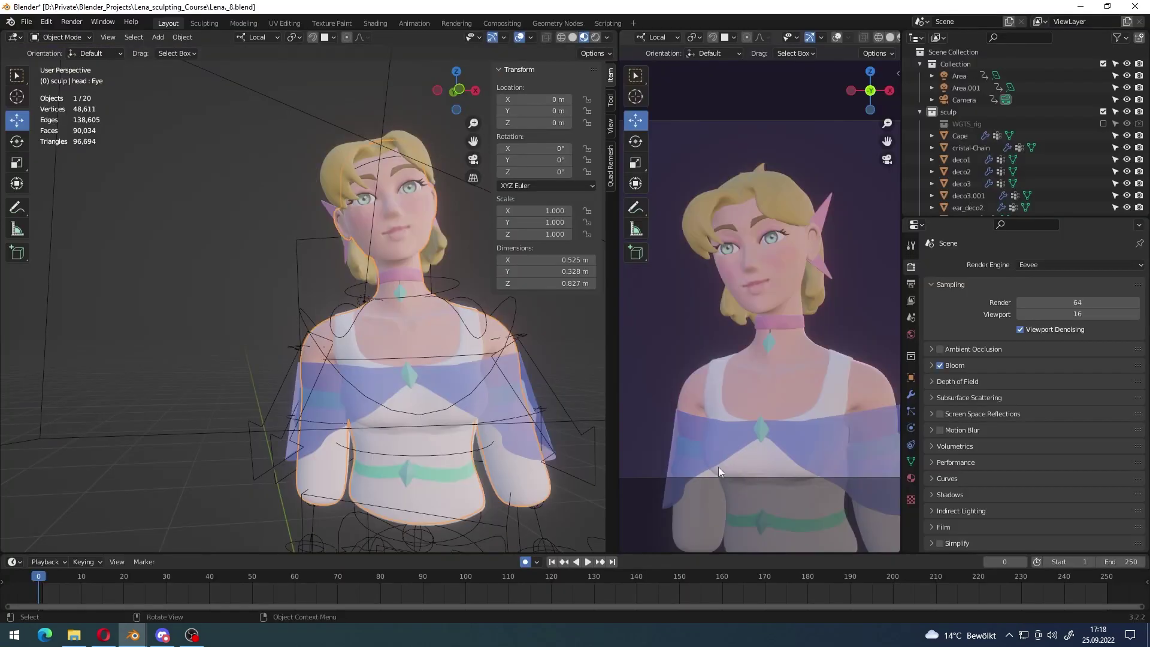
key(KP_0)
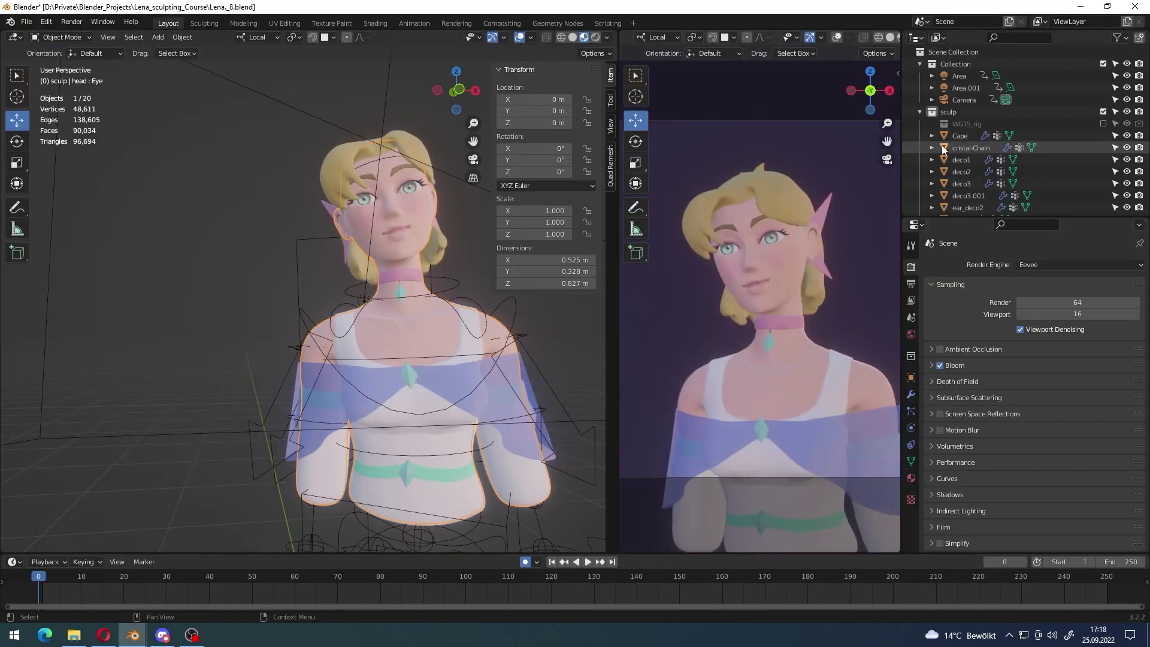
click(974, 97)
scroll(951, 464, down, 2)
click(911, 428)
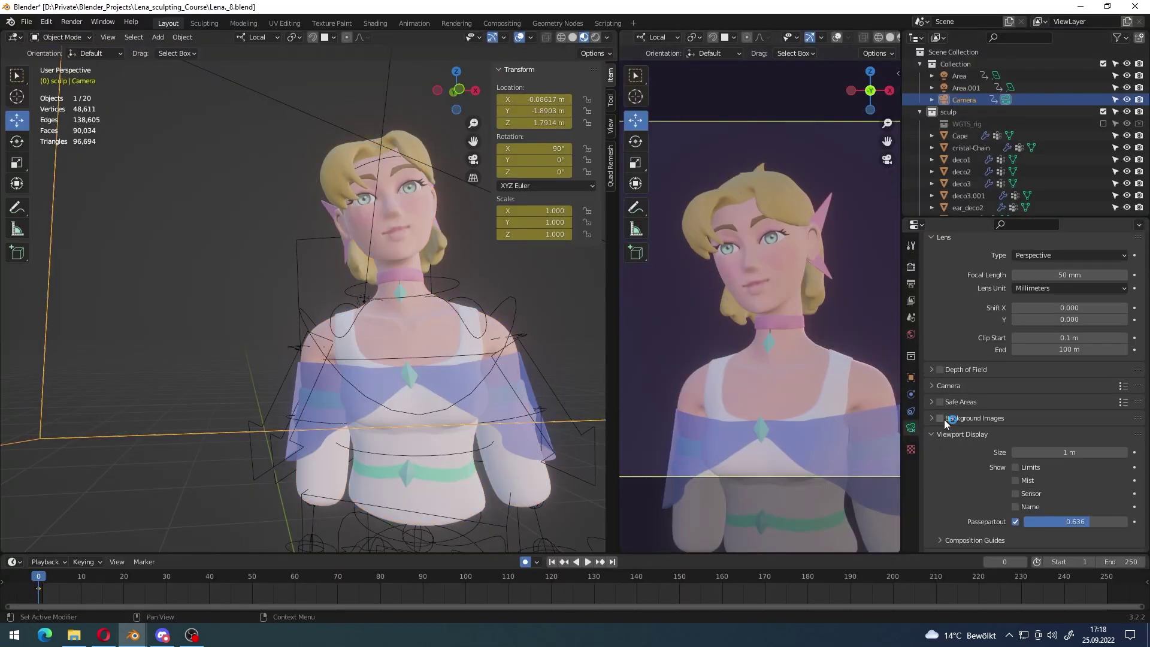
scroll(945, 469, down, 1)
scroll(936, 421, up, 2)
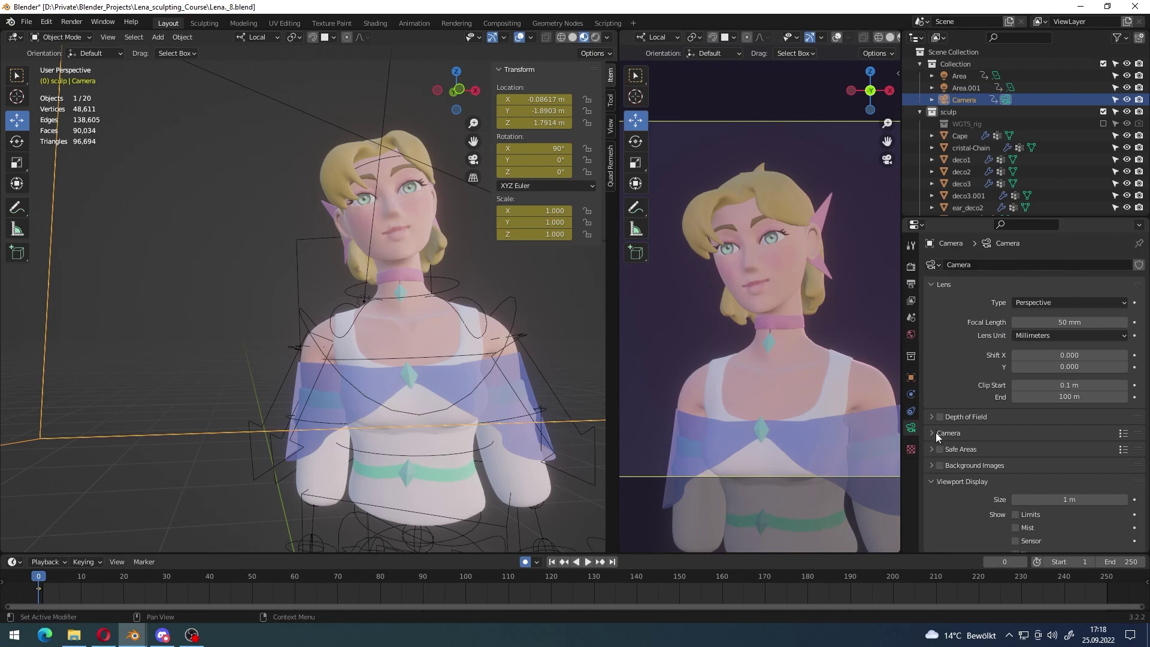
scroll(935, 461, down, 2)
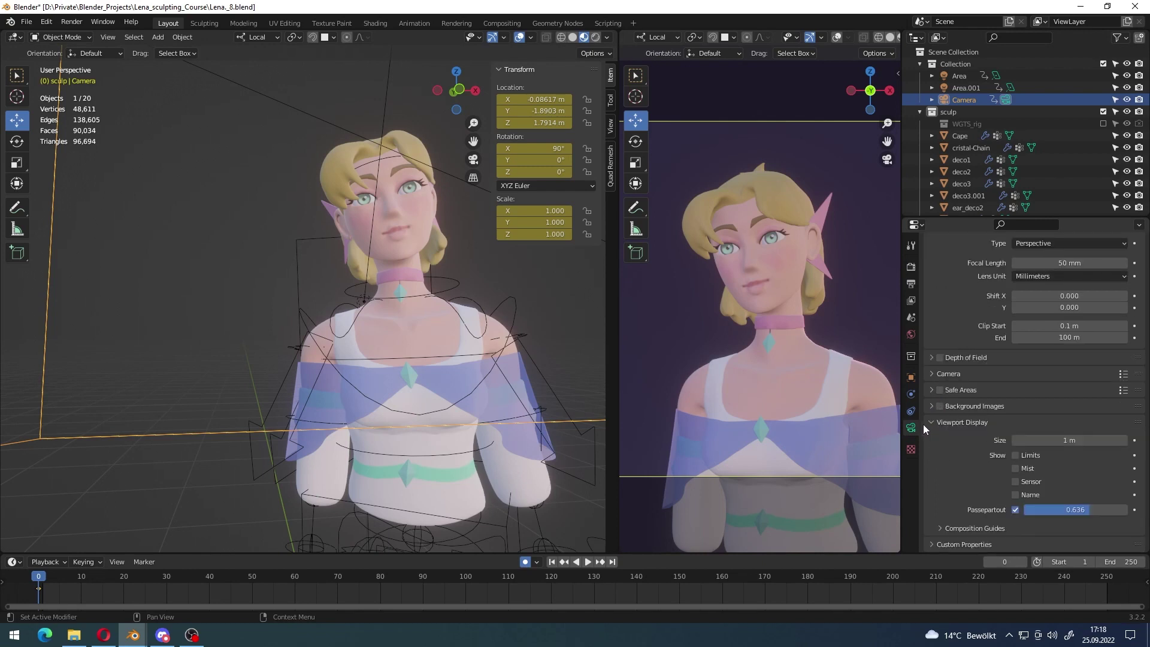
click(940, 359)
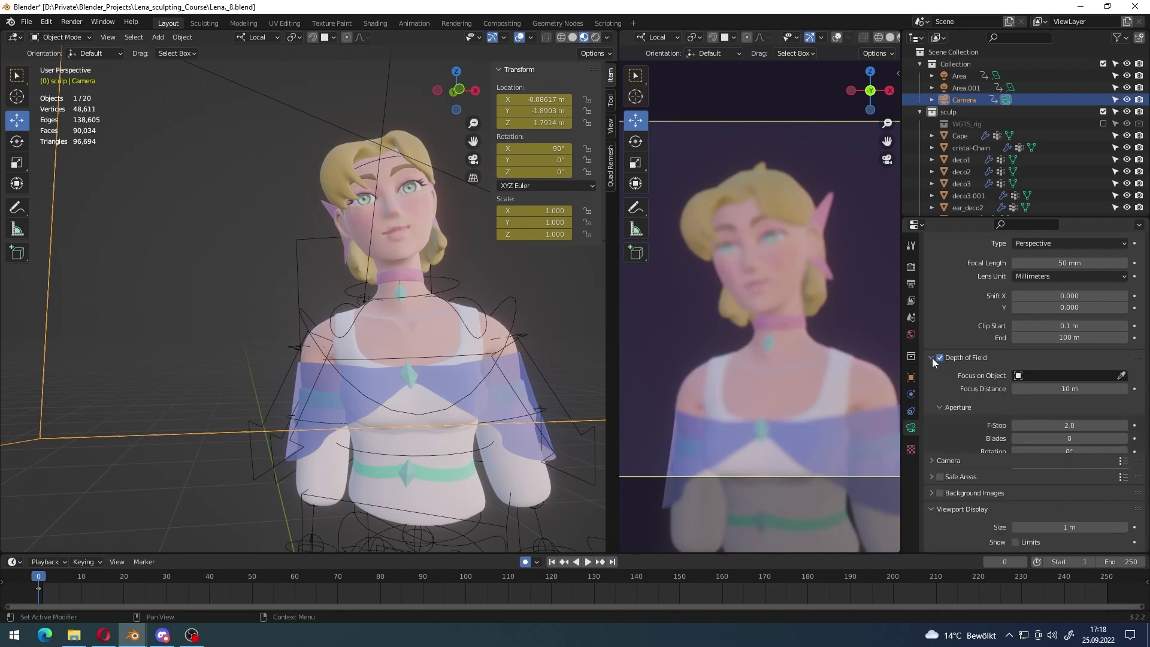
drag(1049, 389, 1022, 389)
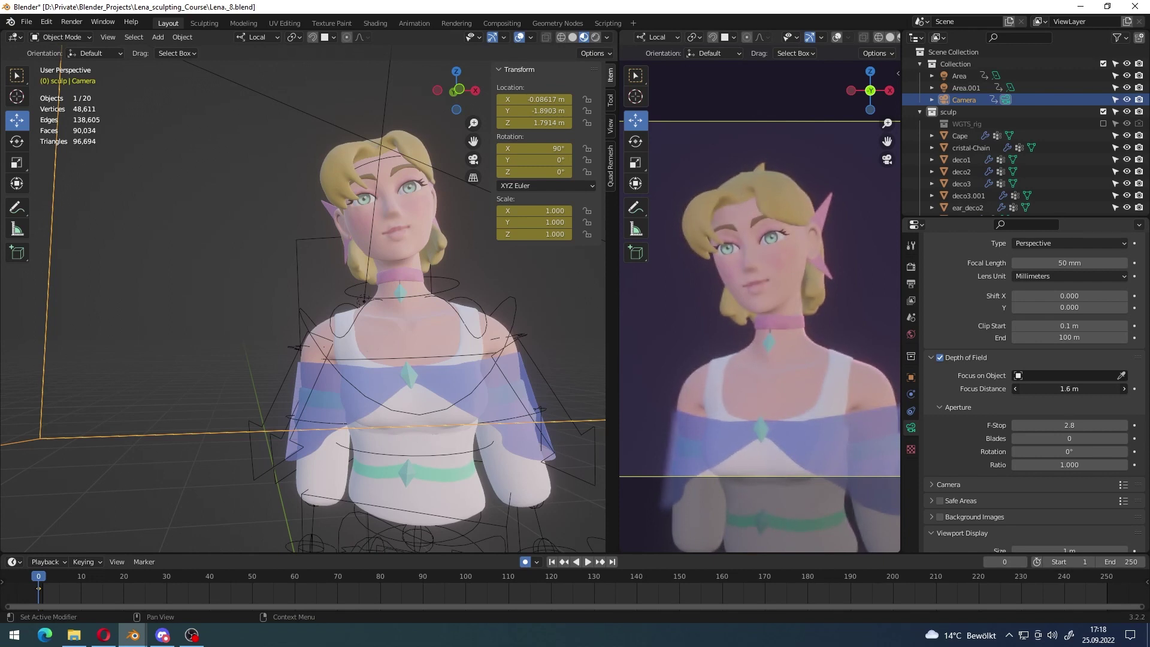
Step: Try the head as focus object, clear it, and set Focus Distance to 1.7 m
click(1121, 375)
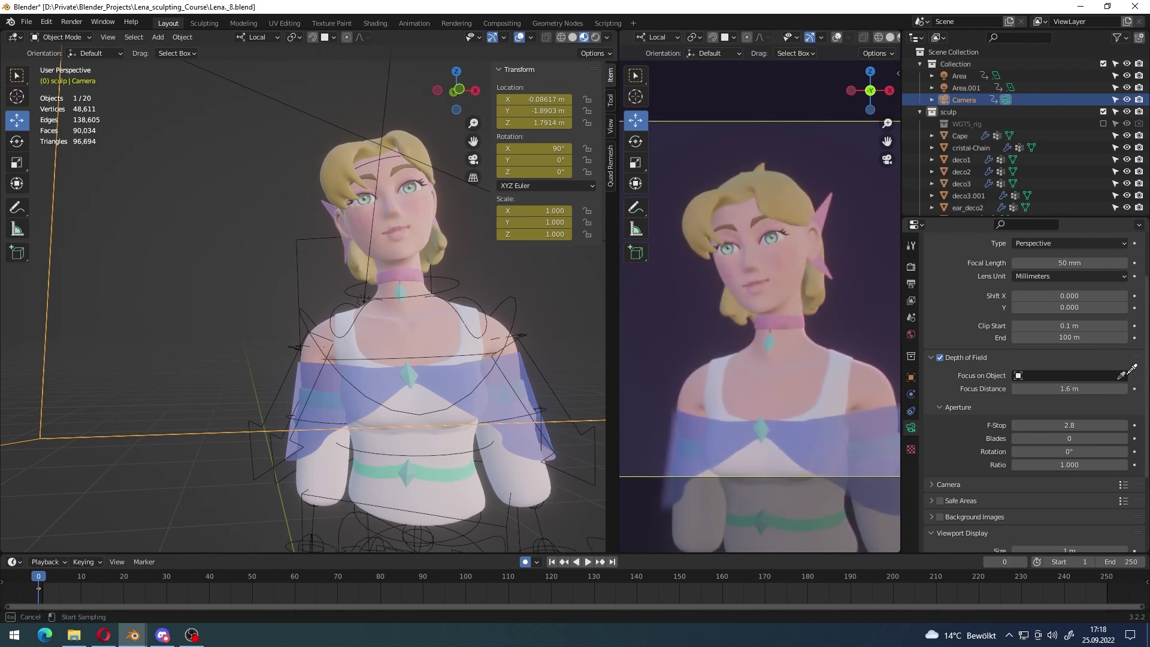
click(773, 273)
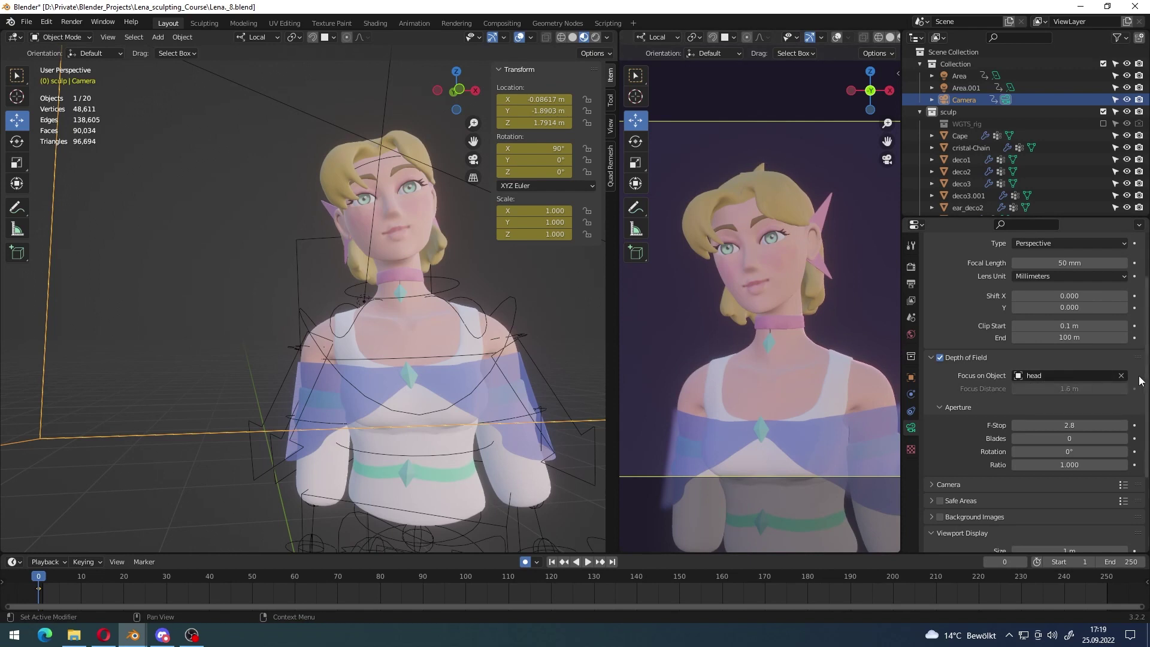
click(1121, 376)
drag(1070, 389, 1103, 389)
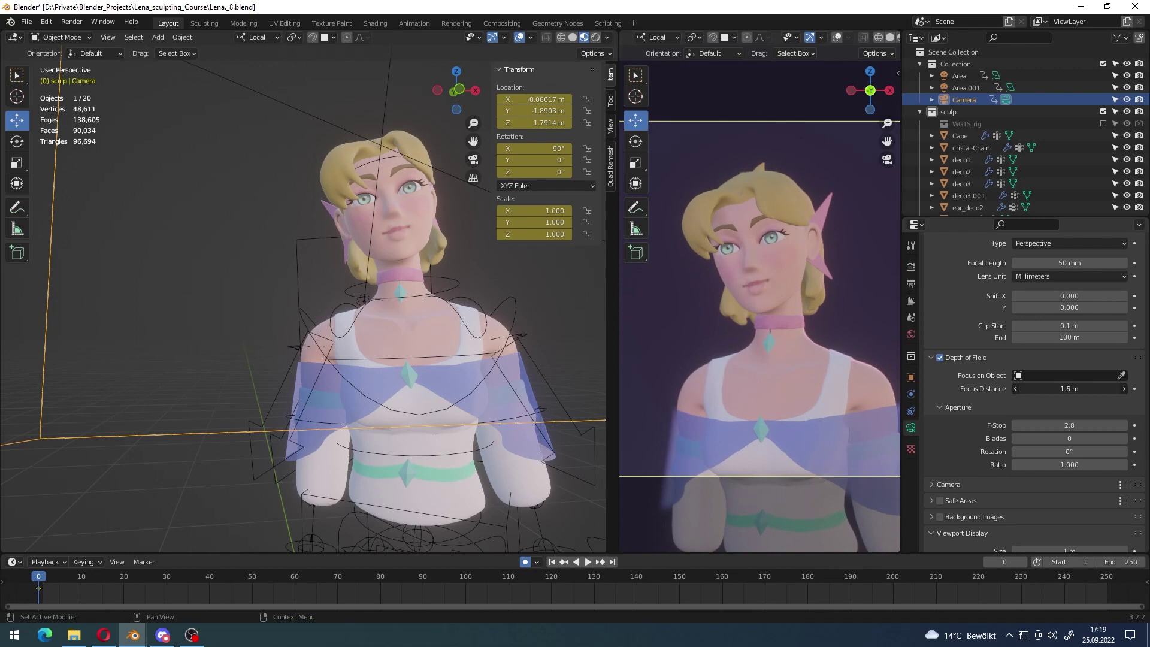
mouse_move(1070, 389)
mouse_down()
mouse_move(1096, 388)
mouse_move(1046, 388)
mouse_up()
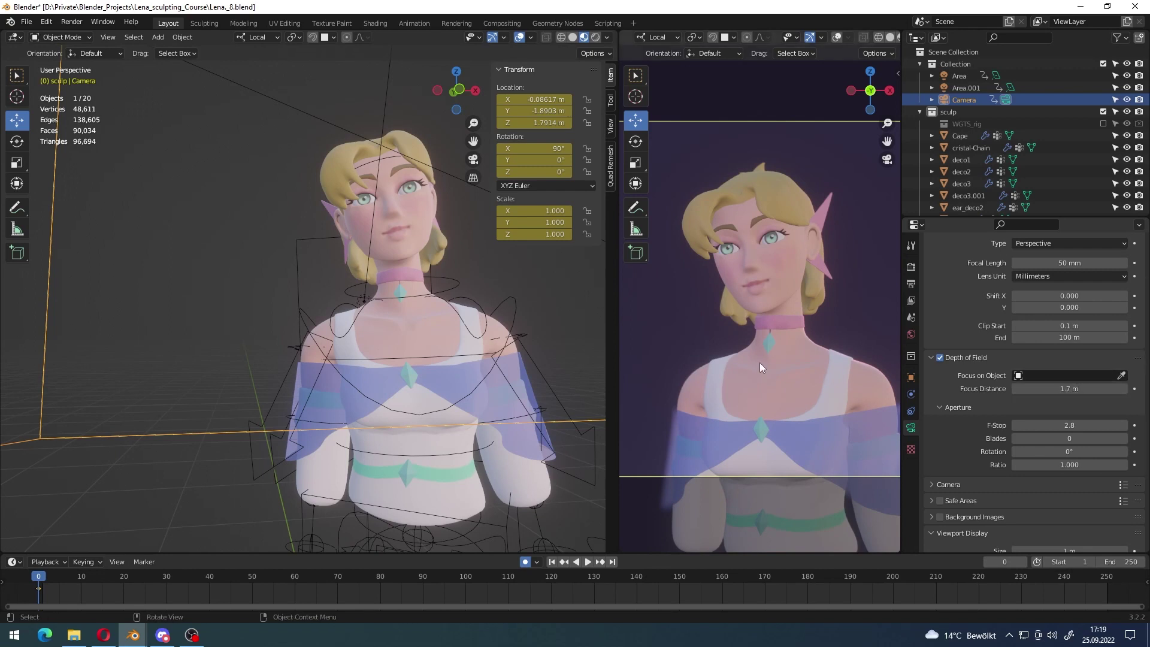
Step: Review output settings: 1920×1080 at 100%, frames 1–250, PNG, briefly expanding Stereoscopy
click(910, 267)
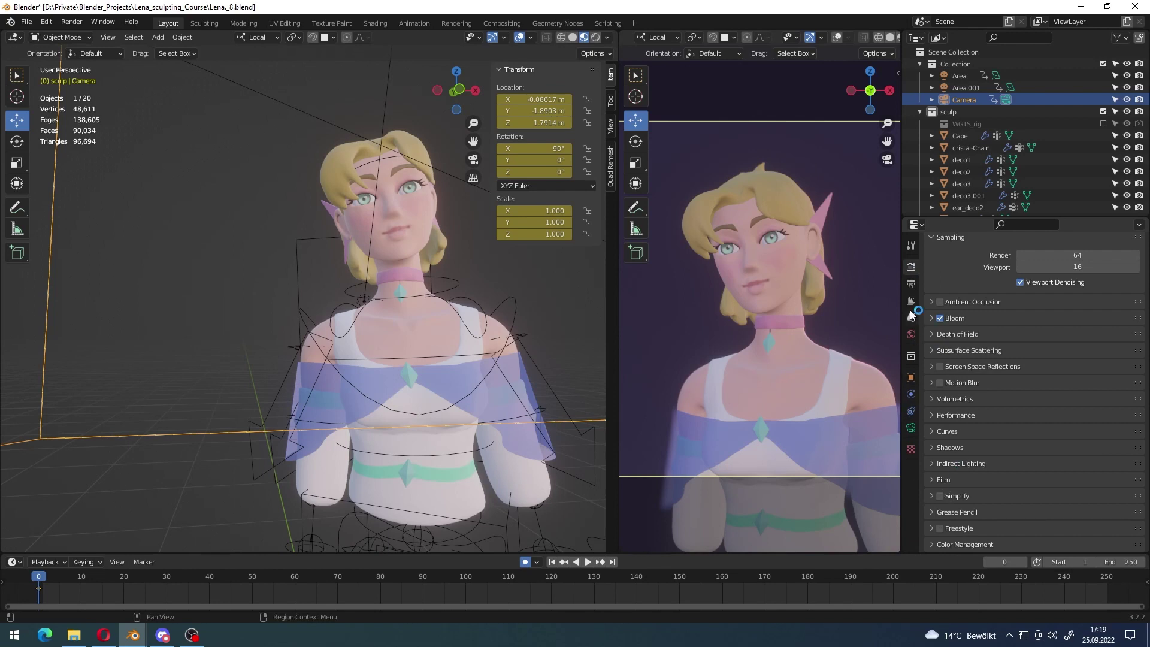
click(911, 283)
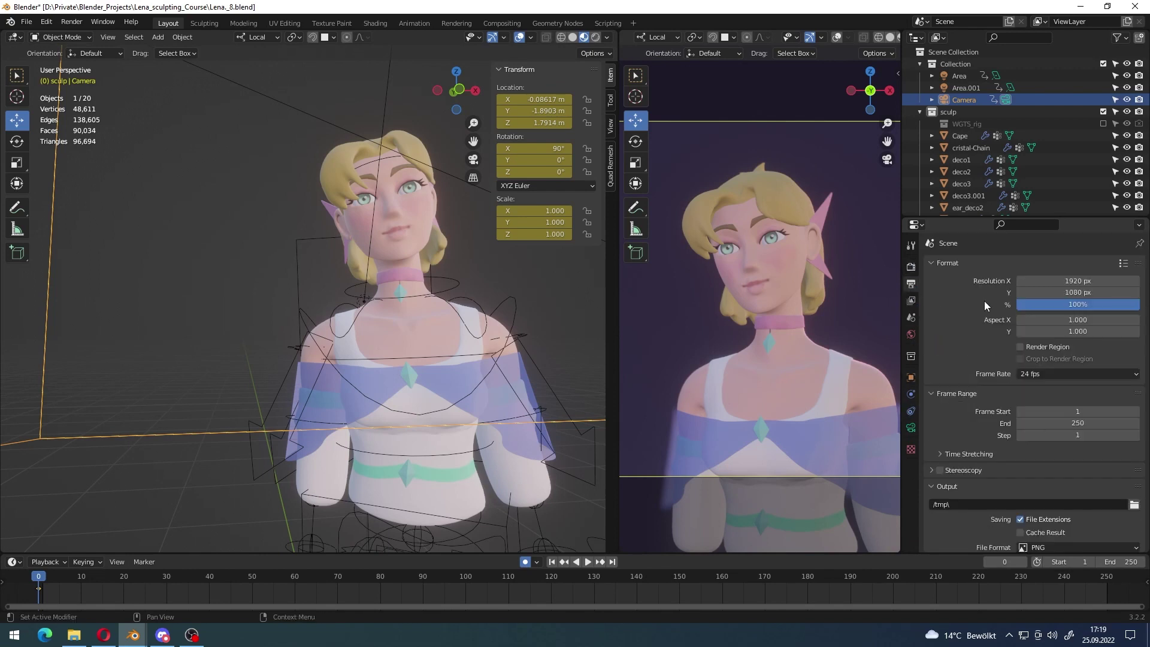
scroll(826, 318, down, 3)
scroll(827, 317, down, 1)
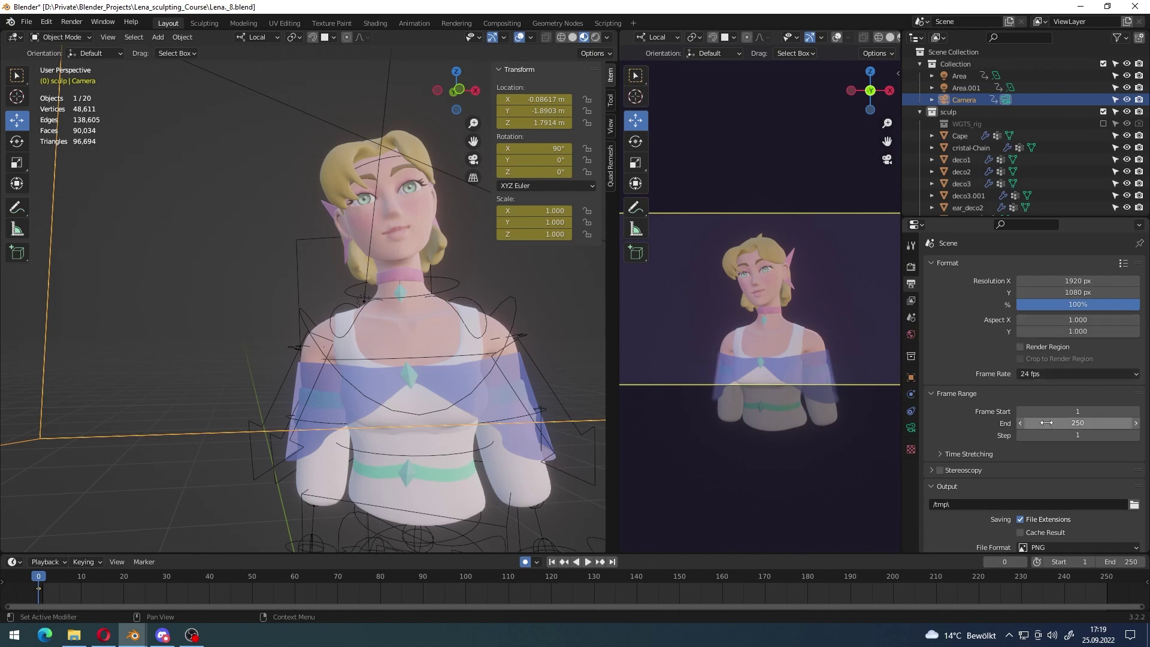
click(933, 469)
scroll(948, 476, down, 2)
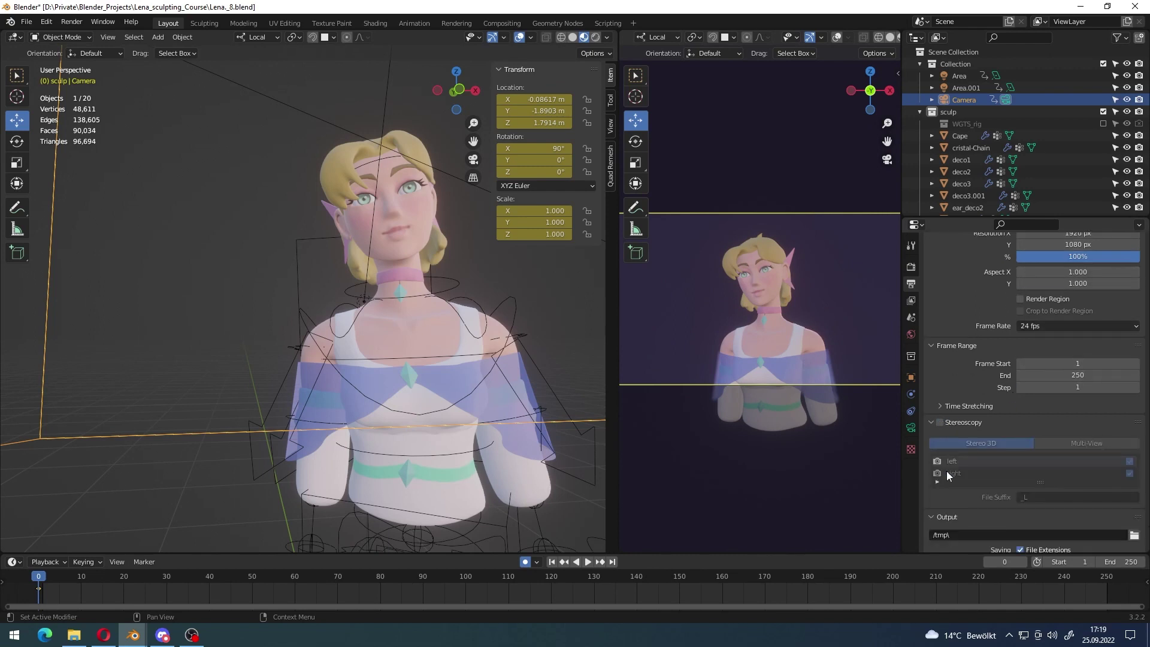
click(932, 423)
scroll(953, 420, down, 2)
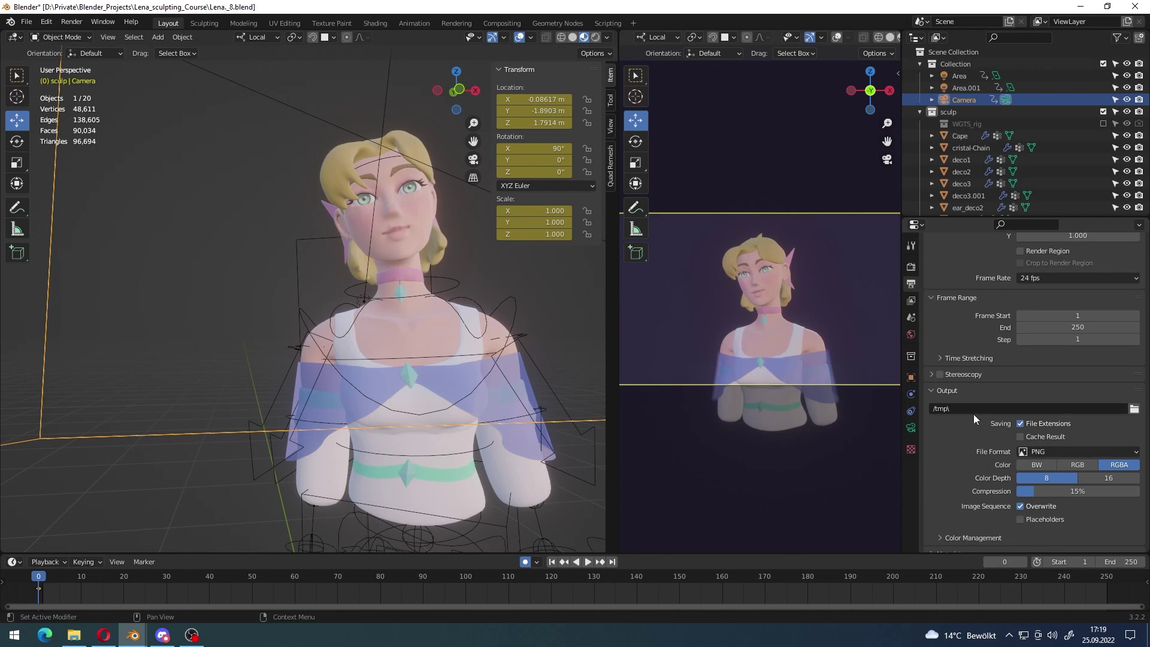
scroll(973, 415, down, 1)
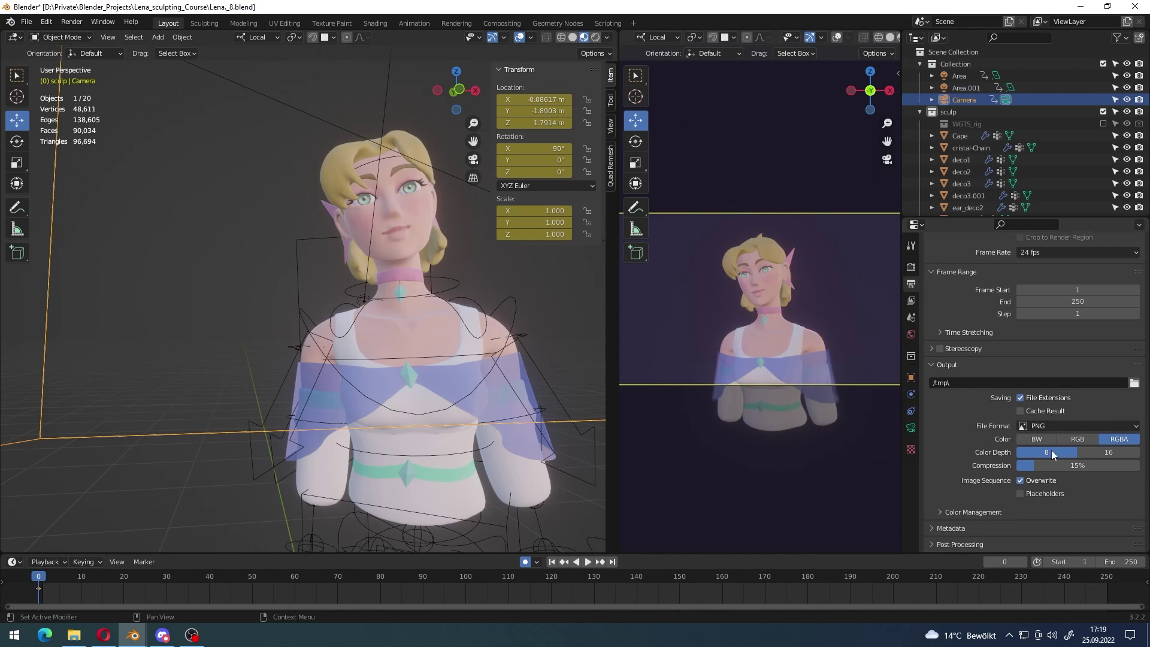
Step: Set the output folder to Lena_sculpting_Course\Lena_Render
click(1132, 385)
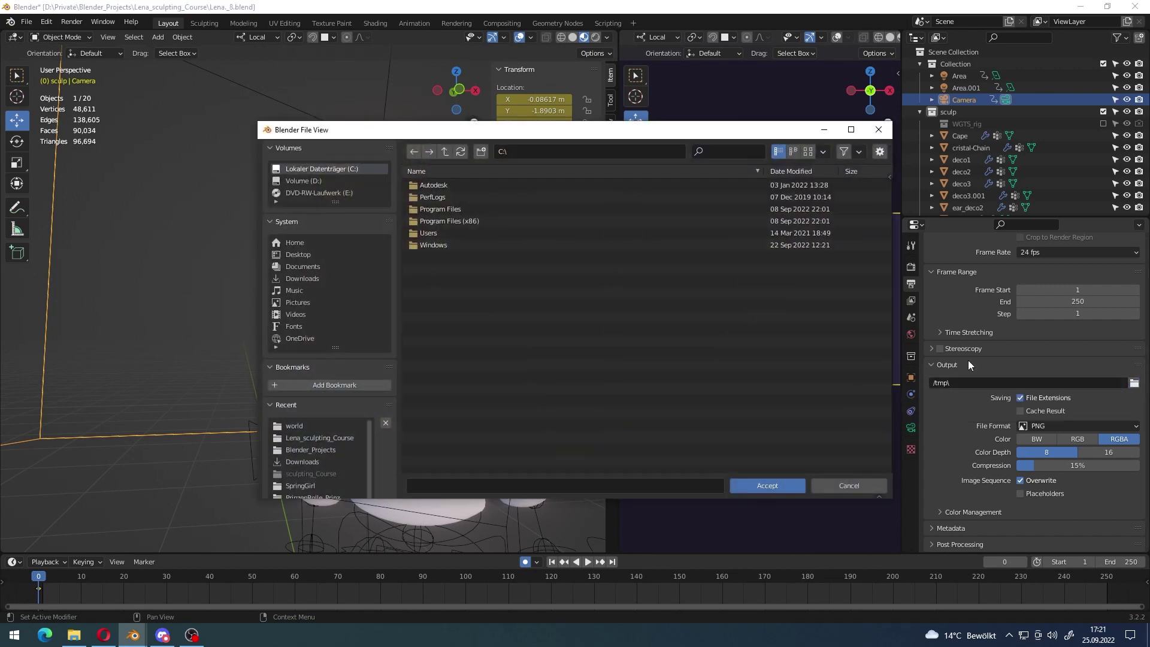
click(616, 145)
text(D:\Private\Blender_Projects\Lena_sculpting_Course)
key(Return)
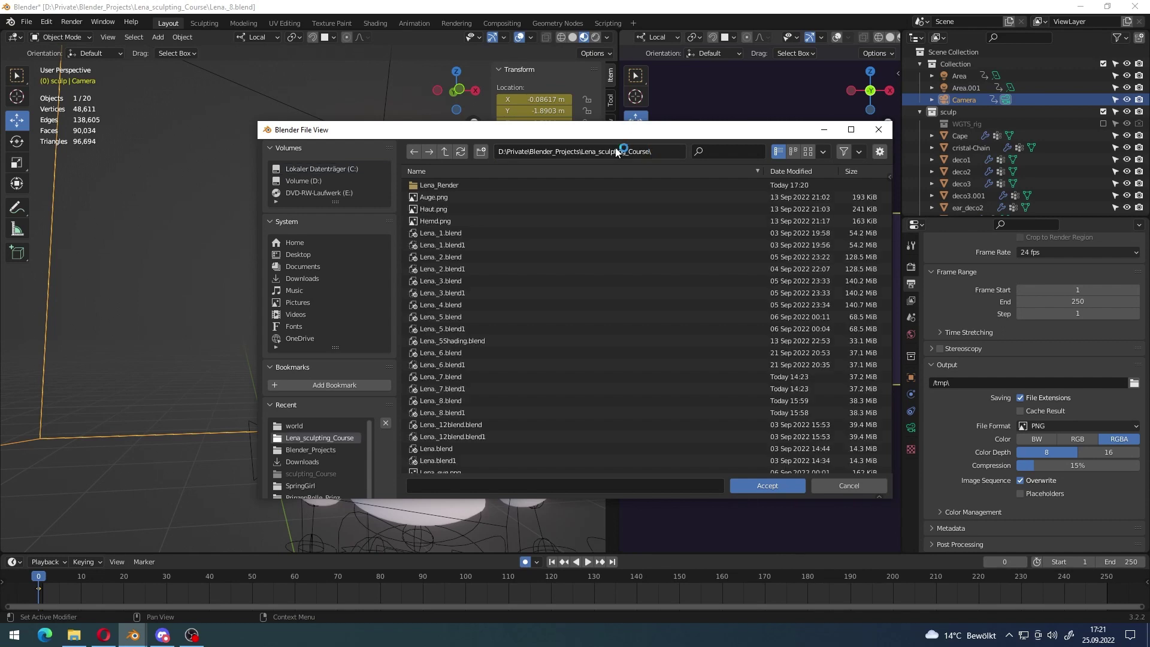
click(574, 182)
double_click(574, 182)
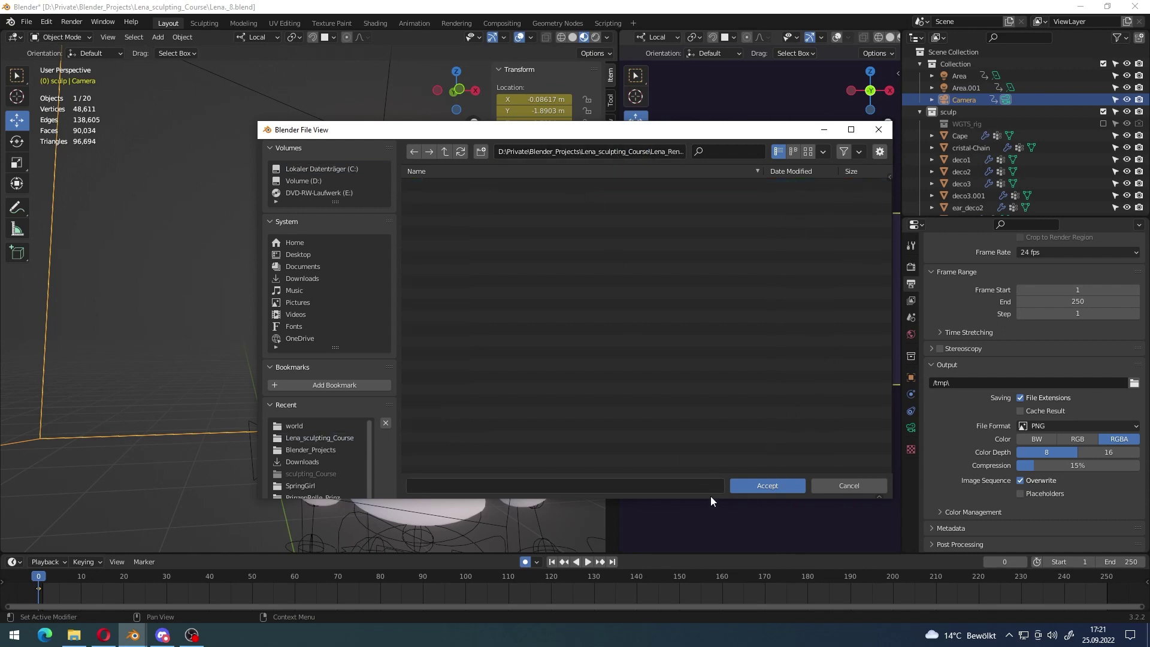
click(753, 485)
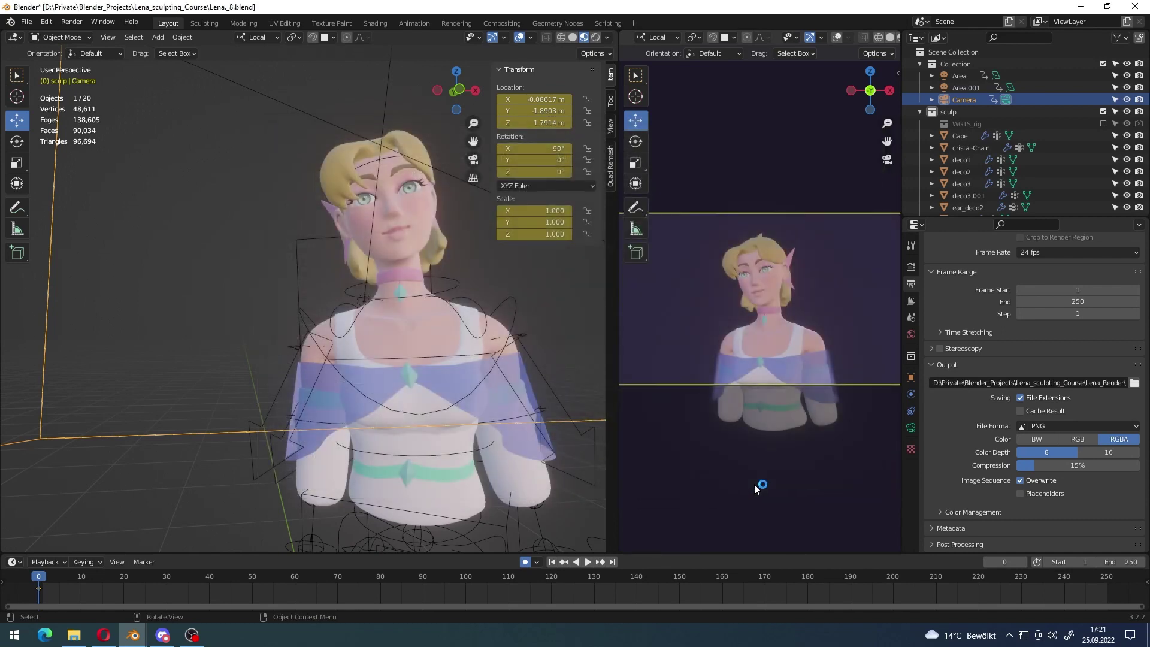
Step: Append the file prefix 'Lena' to the output path
click(1102, 384)
drag(1104, 384, 1146, 385)
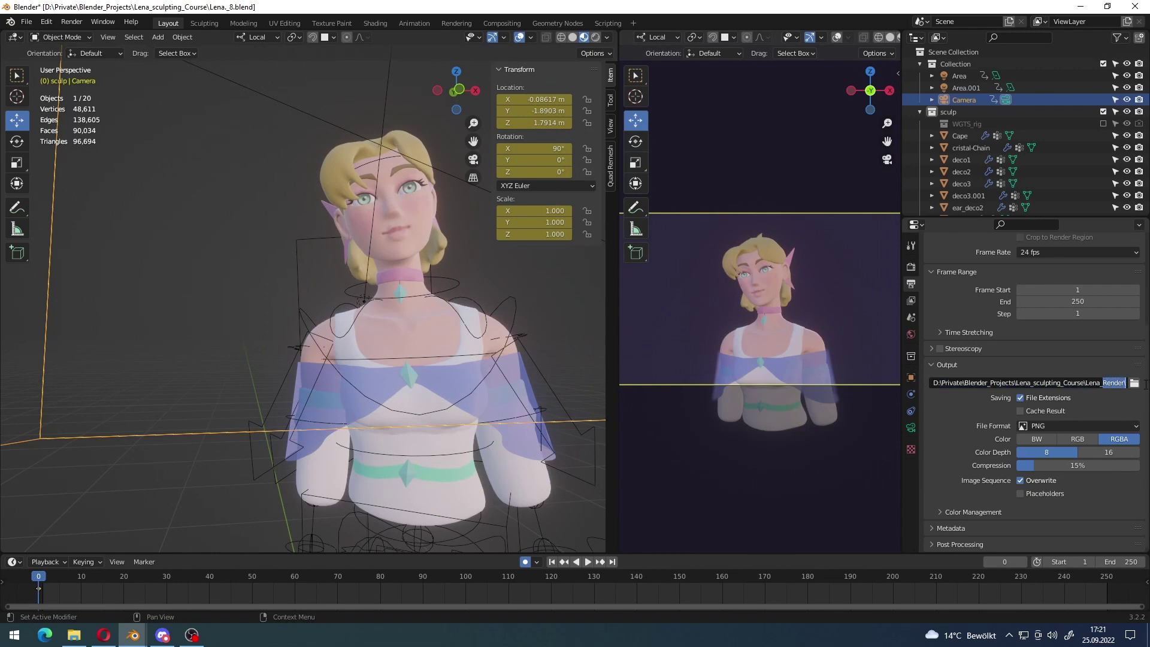
key(End)
text(Lena)
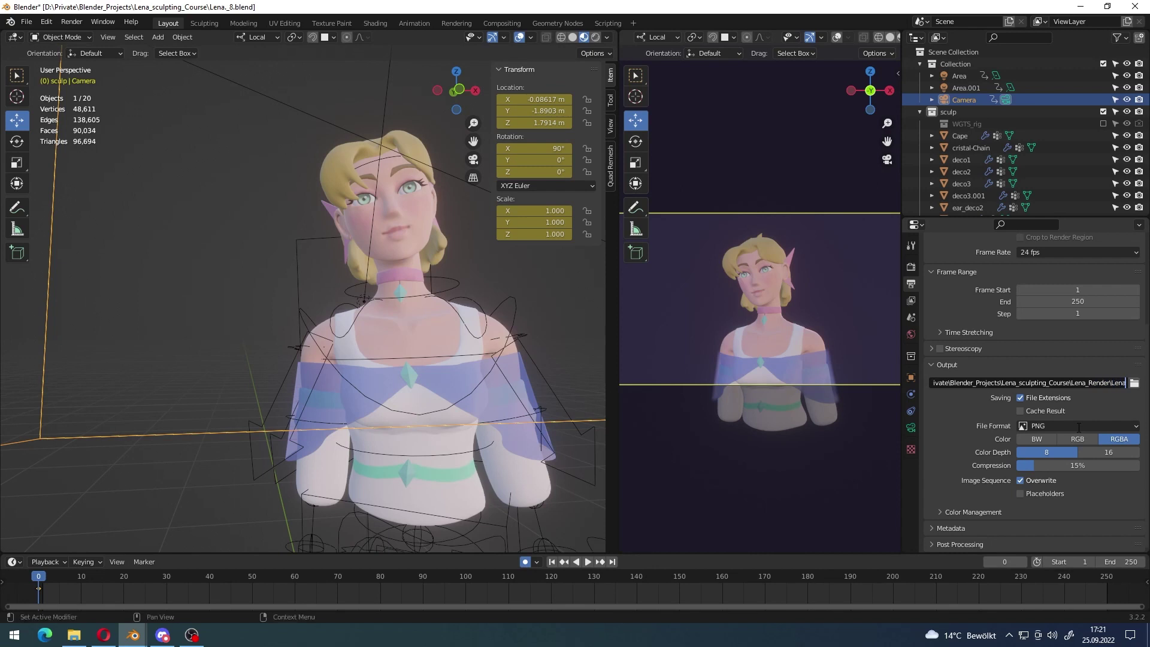
Step: Confirm the output path and render the current frame as a still image
key(Return)
click(71, 22)
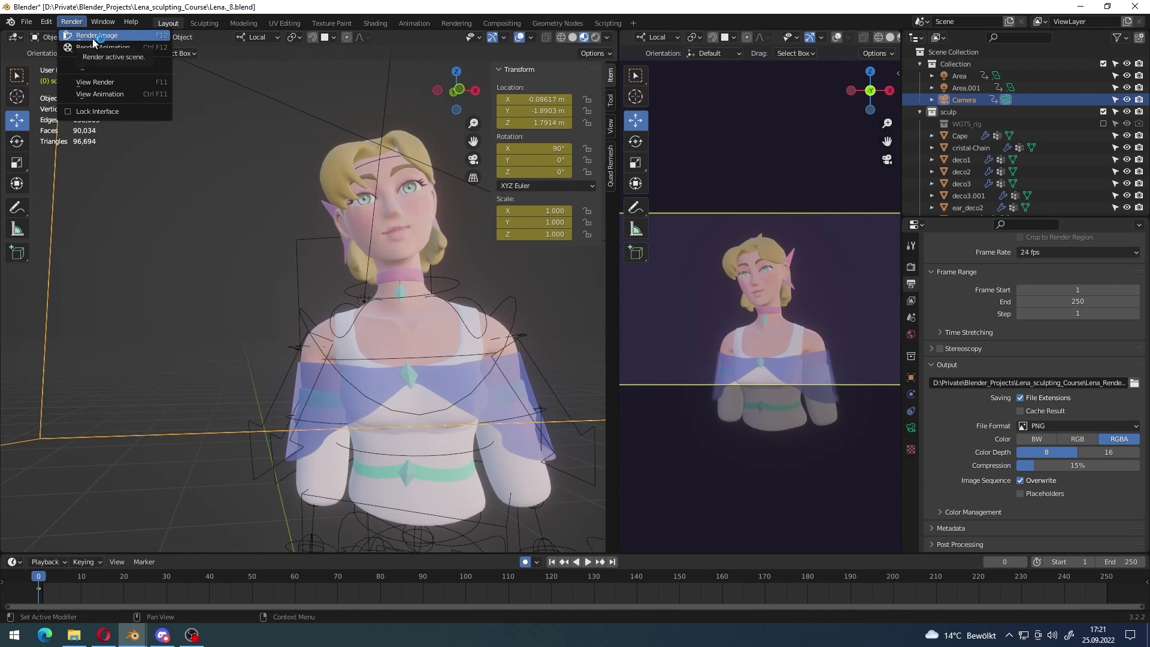
click(93, 36)
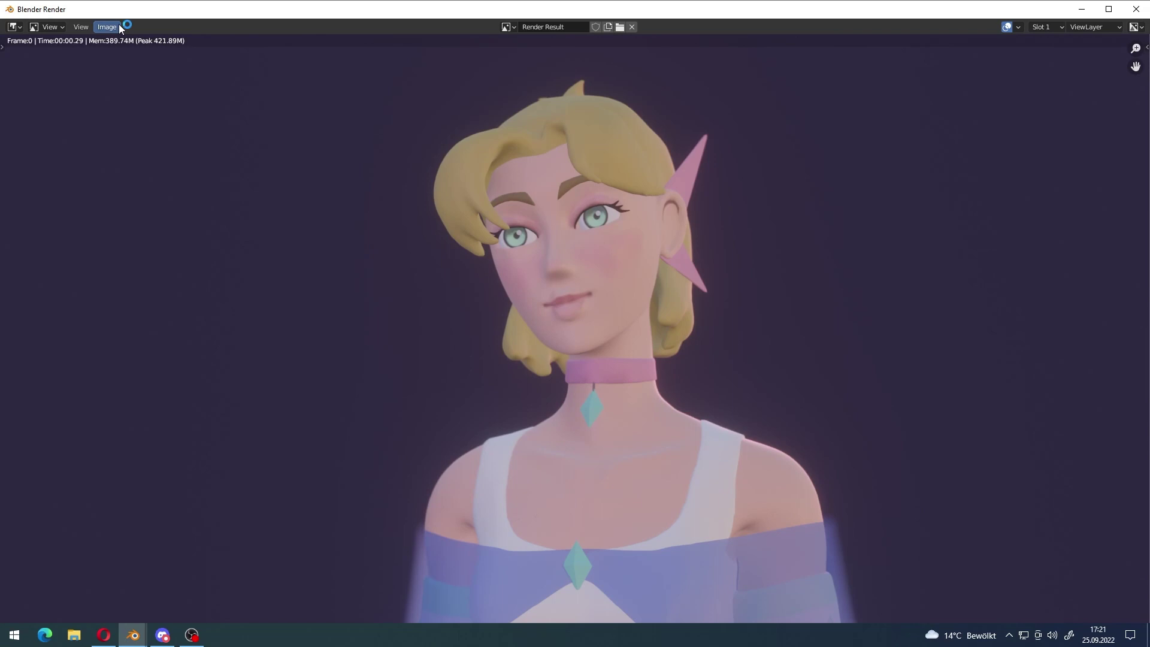
click(121, 28)
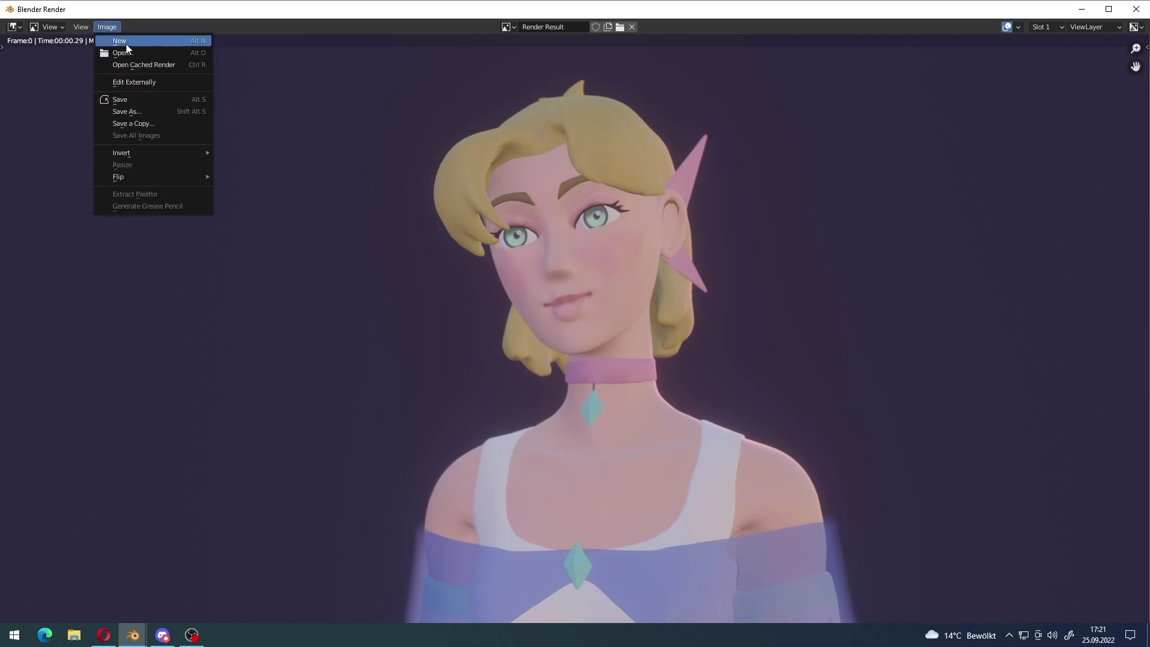
Step: Save the rendered image into the Lena_Render folder under the name Lena_Sculp.png
click(135, 113)
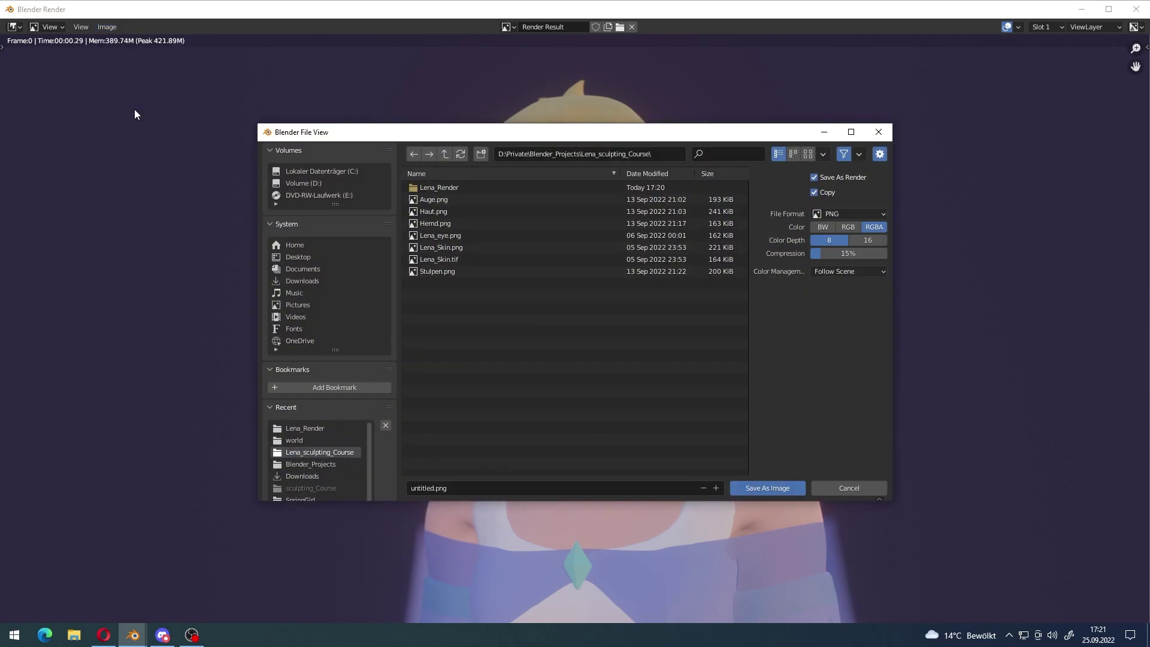
double_click(507, 188)
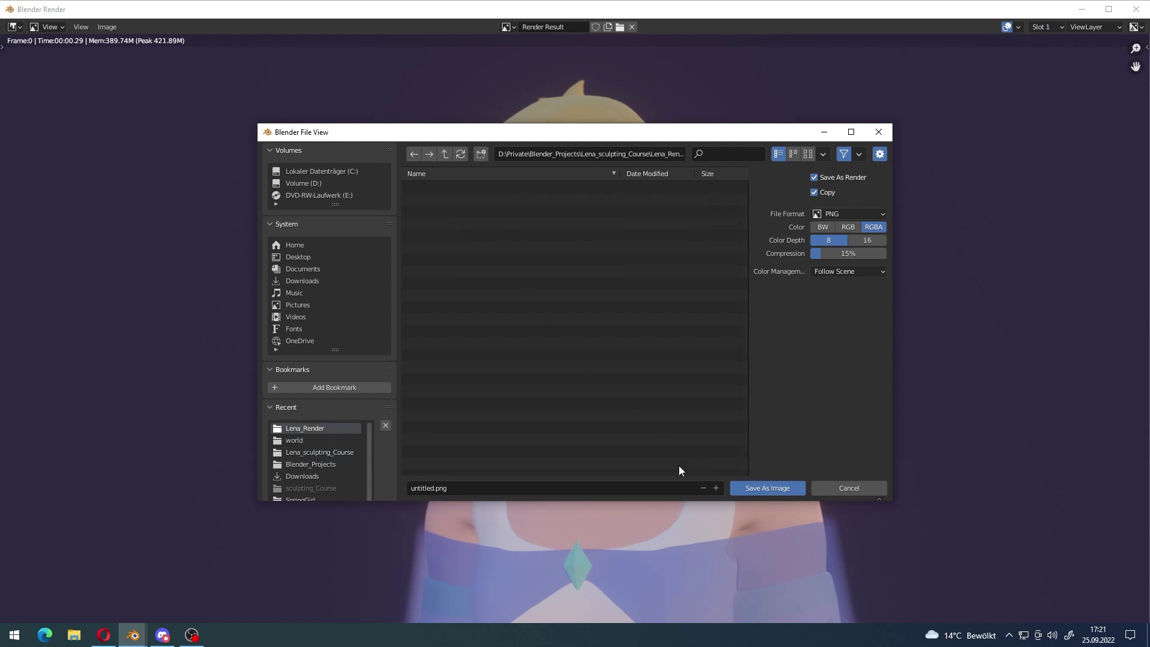
click(481, 488)
text(Lena)
text(_Sculp)
key(Return)
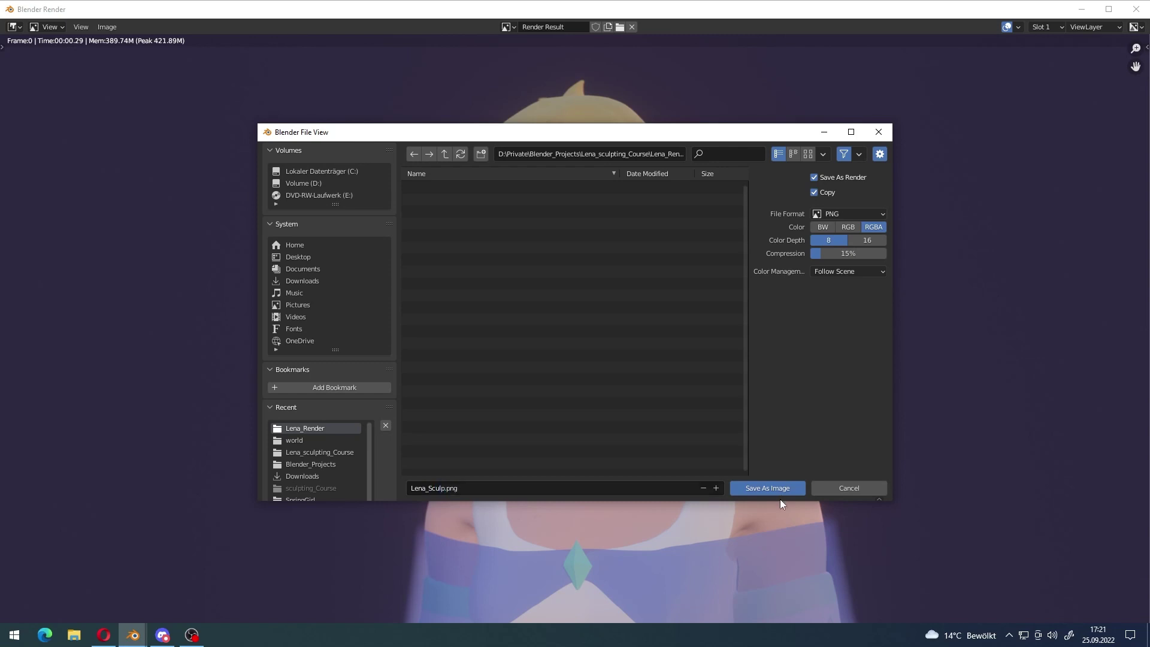
click(778, 488)
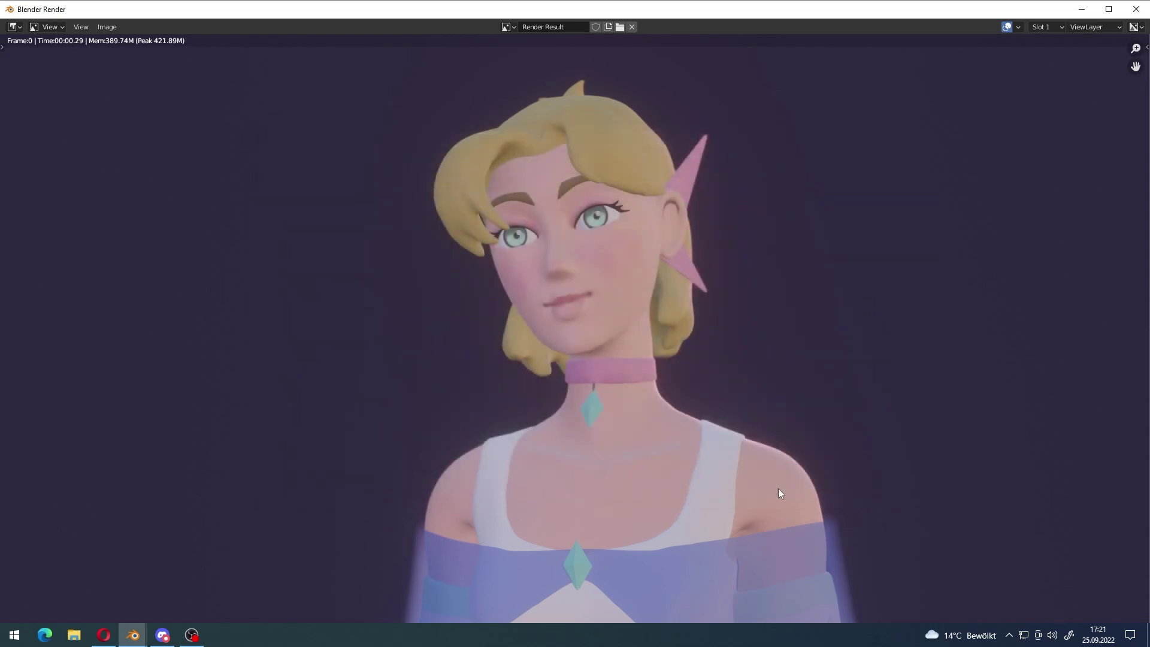